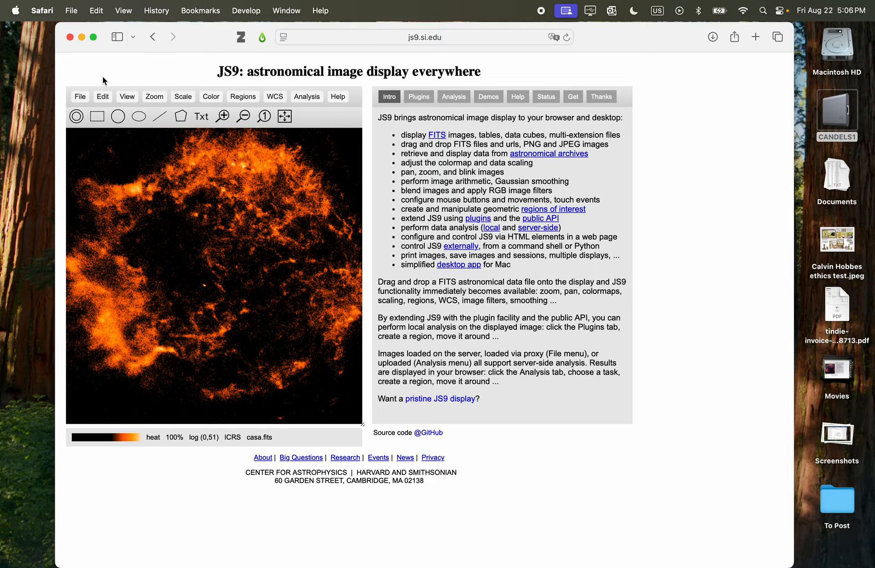
Step: Load the local images M42_R.fits, M42_G.fits and M42_B.fits into the demo page's display and enlarge that display
{"action": "left_click", "coordinate": [83, 97]}
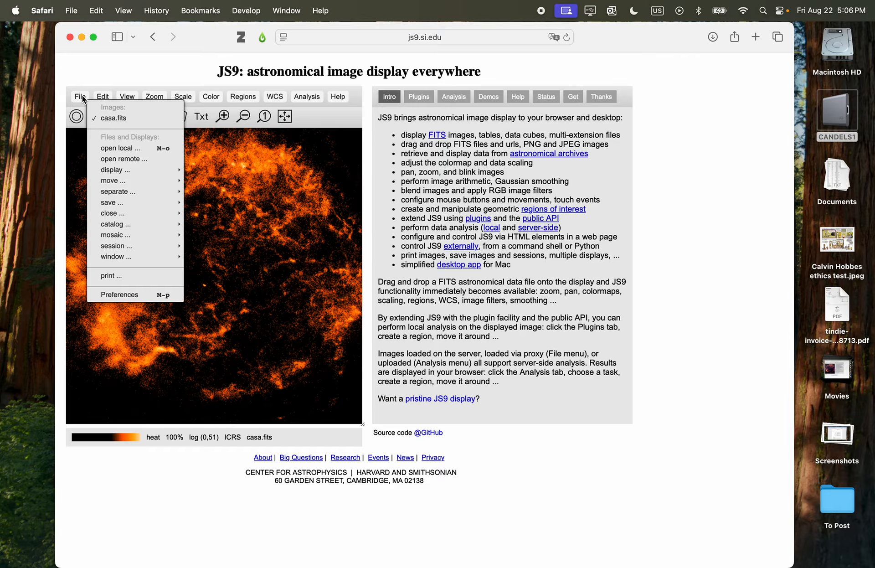
{"action": "left_click", "coordinate": [121, 148]}
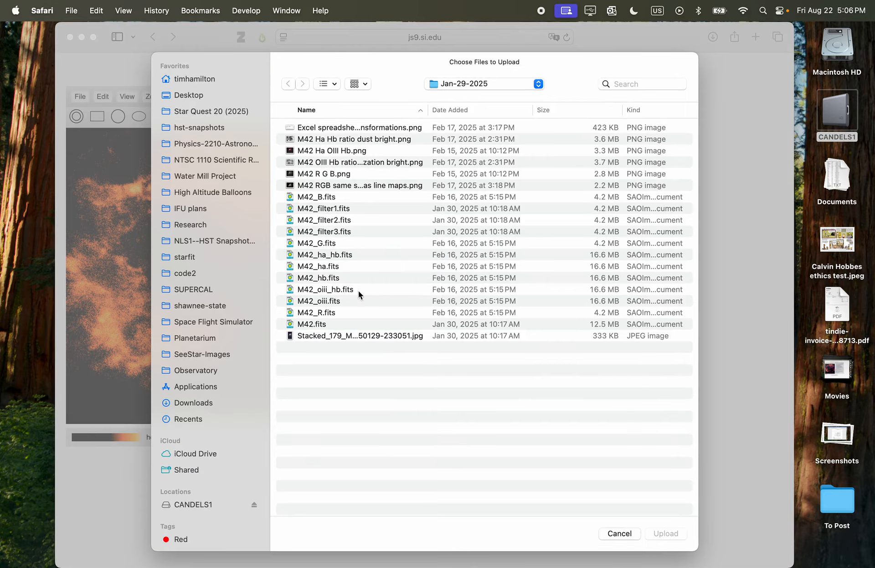
{"action": "left_click", "coordinate": [314, 313]}
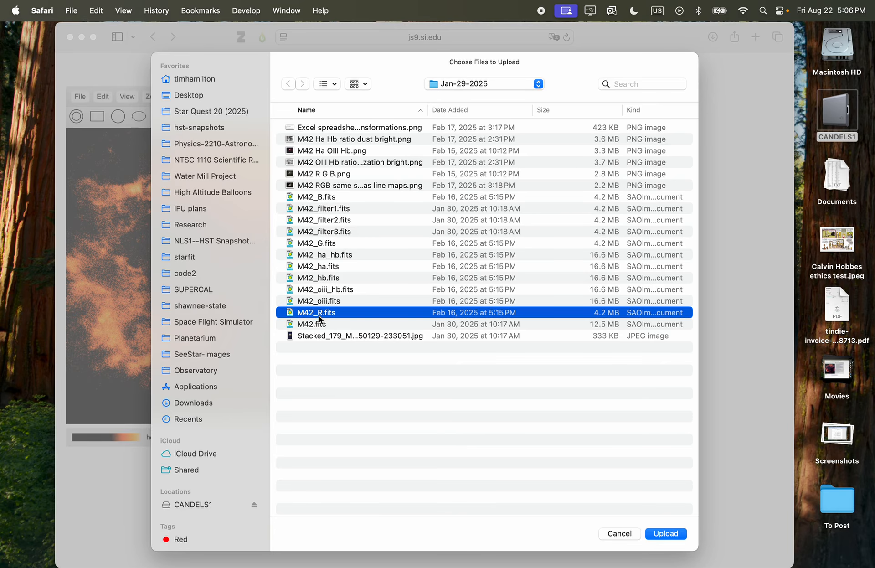
{"action": "double_click", "coordinate": [346, 313]}
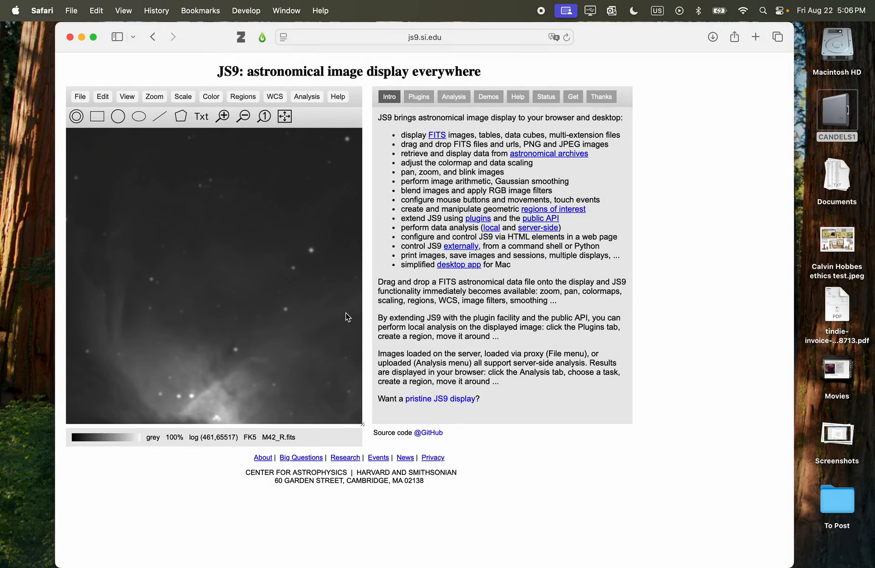
{"action": "left_click", "coordinate": [80, 96]}
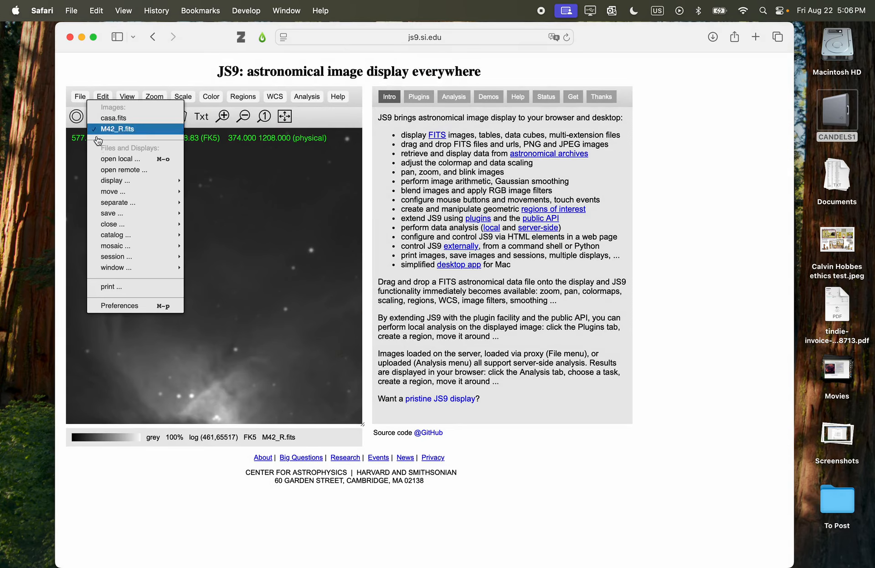
{"action": "left_click", "coordinate": [107, 165]}
{"action": "left_click", "coordinate": [327, 244]}
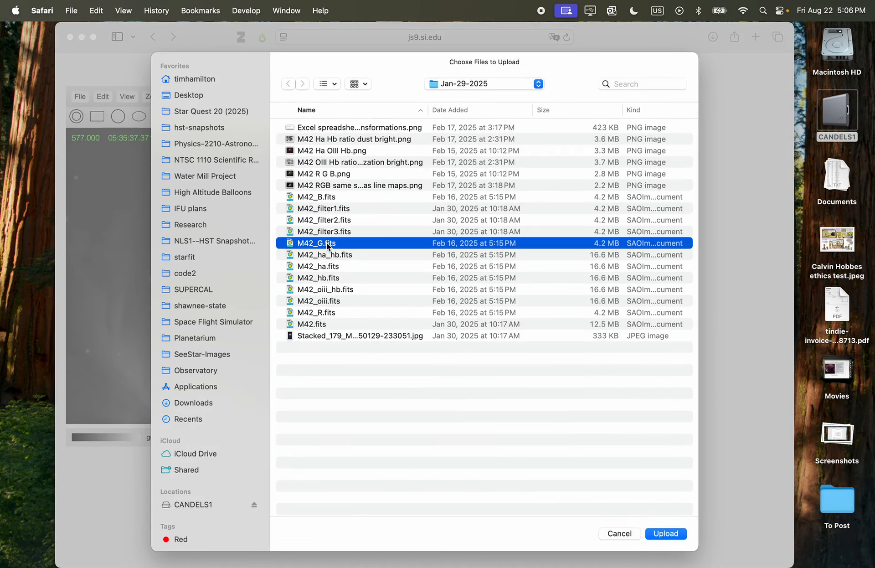
{"action": "double_click", "coordinate": [327, 243]}
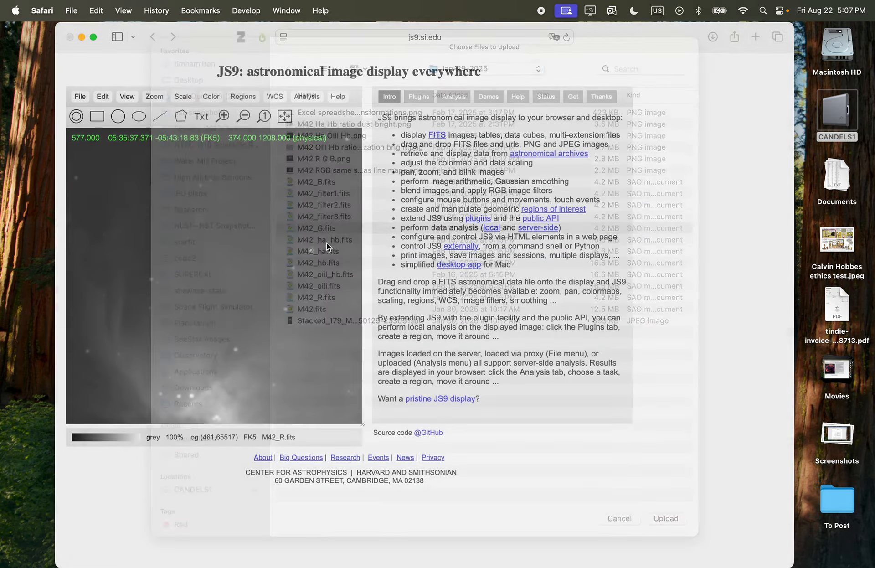
{"action": "left_click", "coordinate": [82, 98]}
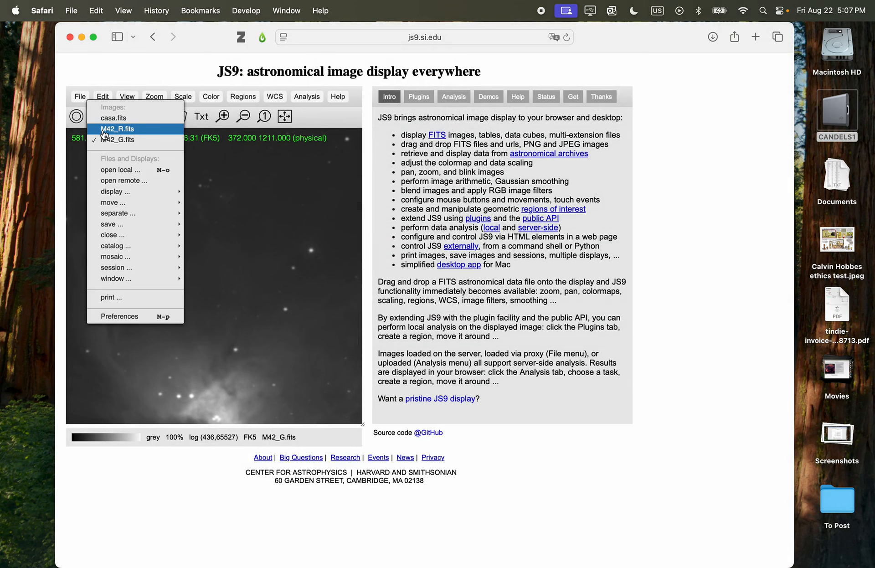
{"action": "left_click", "coordinate": [114, 170]}
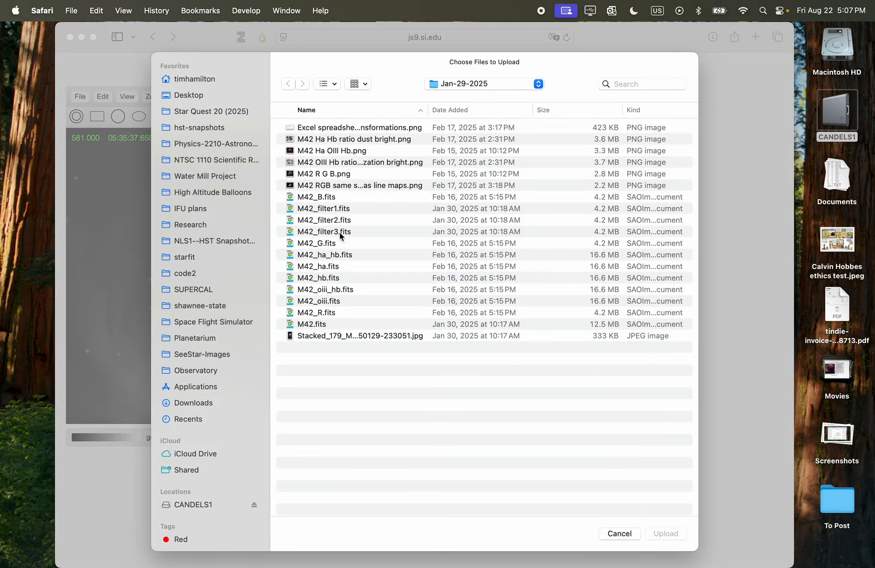
{"action": "double_click", "coordinate": [412, 201]}
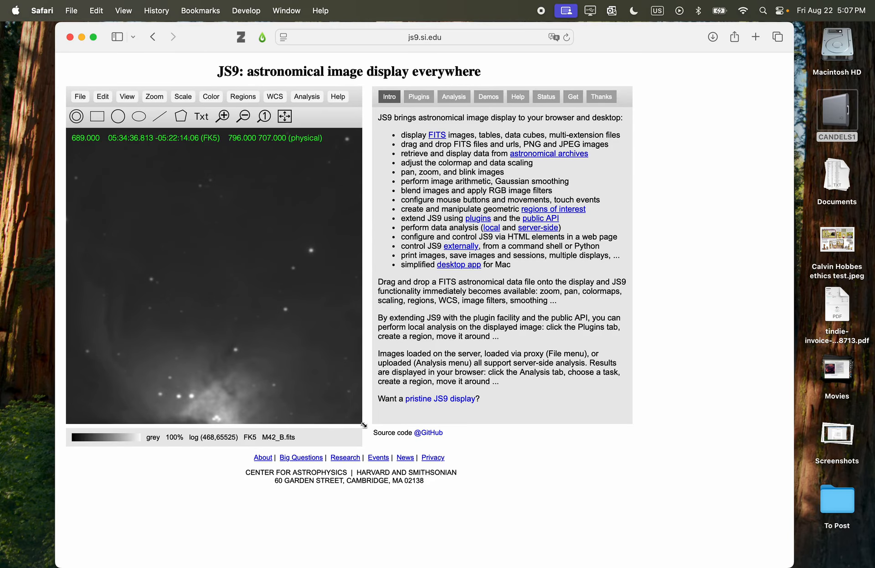
{"action": "left_click_drag", "start_coordinate": [364, 425], "coordinate": [517, 497]}
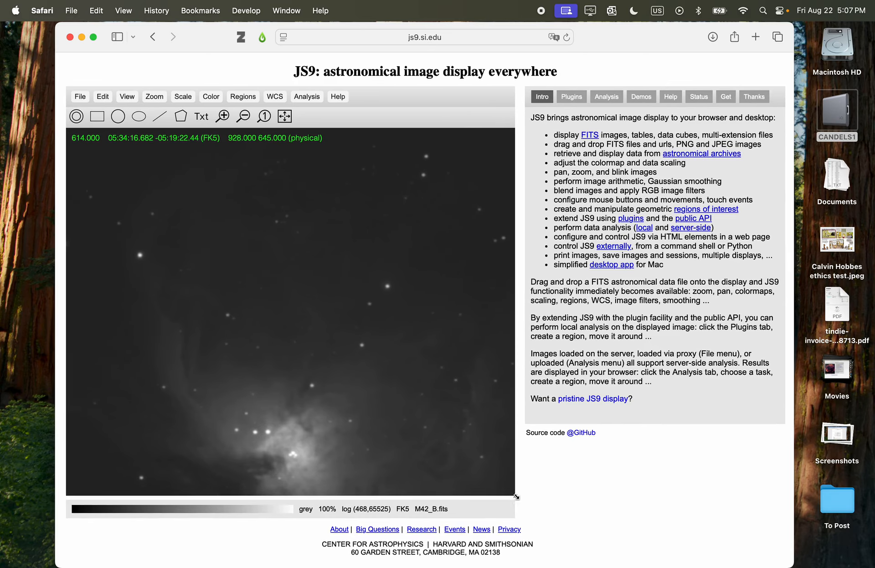
Step: Switch to the pristine JS9 display and enlarge its empty image area to fill most of the page
{"action": "left_click", "coordinate": [576, 401]}
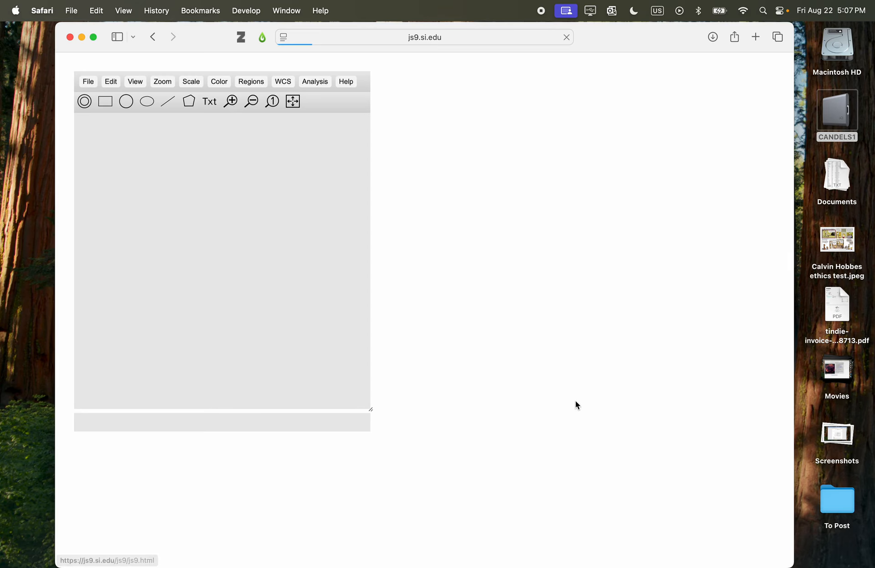
{"action": "left_click_drag", "start_coordinate": [373, 410], "coordinate": [681, 484]}
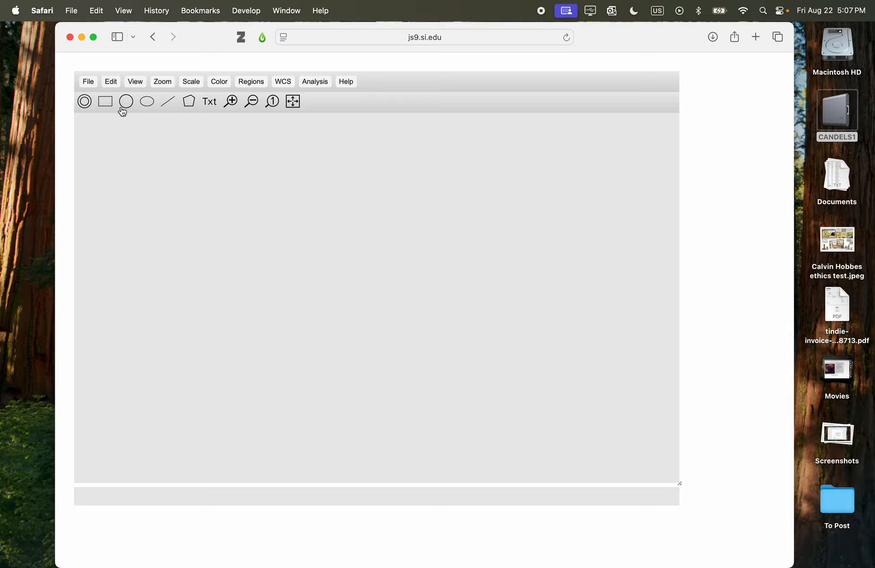
Step: Load the local images M42_R.fits, M42_G.fits and M42_B.fits from the Jan-29-2025 folder into the pristine display
{"action": "left_click", "coordinate": [88, 82]}
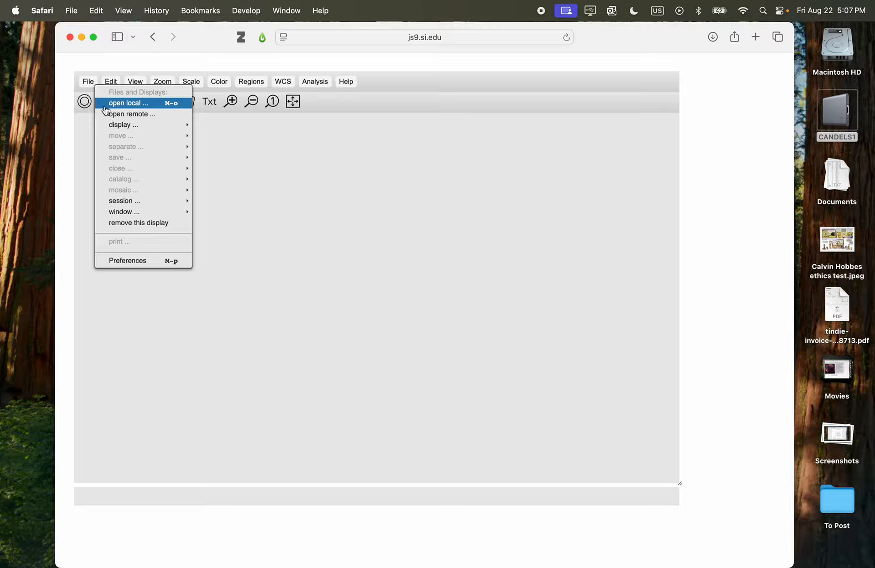
{"action": "left_click", "coordinate": [106, 104]}
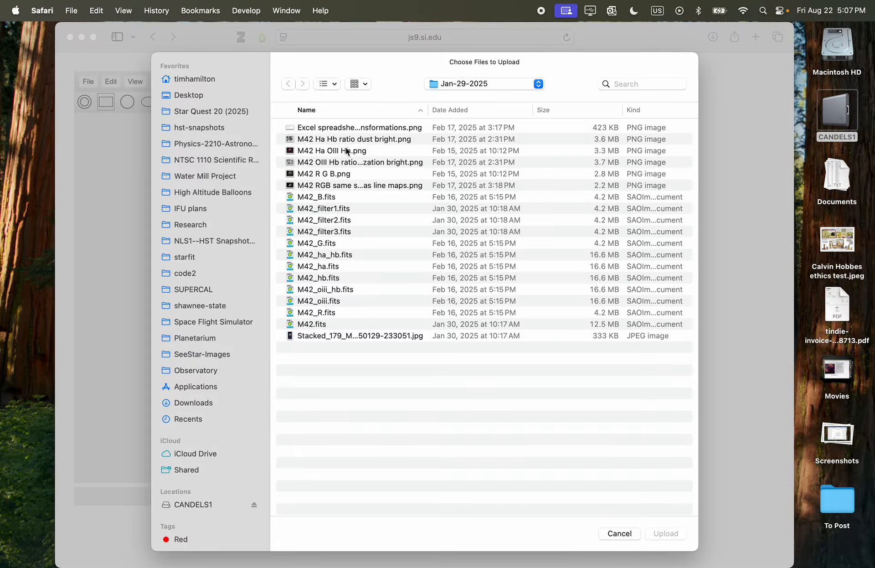
{"action": "double_click", "coordinate": [333, 313]}
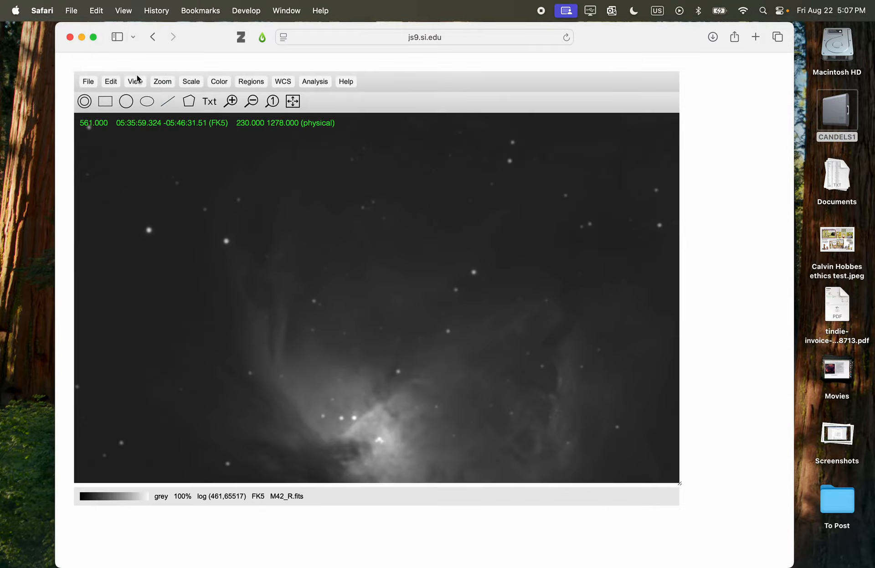
{"action": "left_click", "coordinate": [88, 81]}
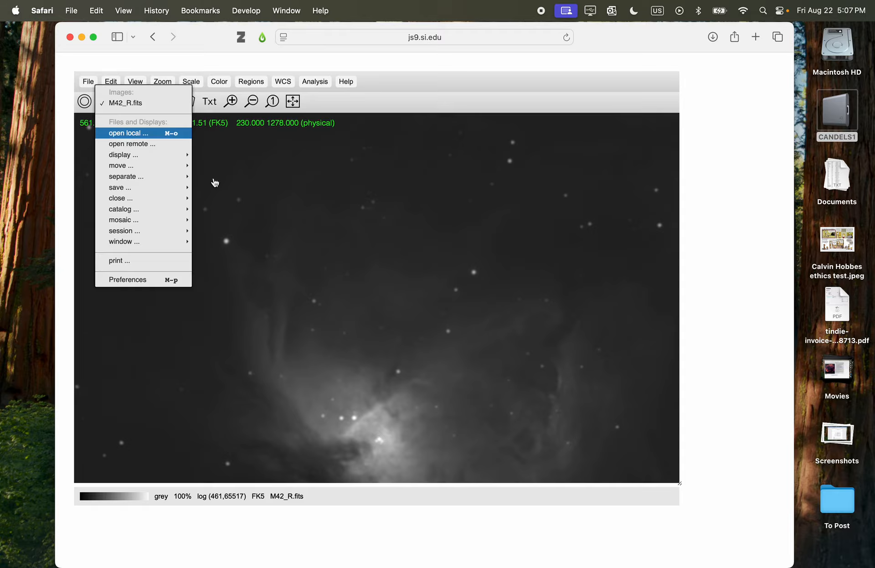
{"action": "left_click", "coordinate": [114, 133]}
{"action": "left_click", "coordinate": [325, 243]}
{"action": "double_click", "coordinate": [324, 243]}
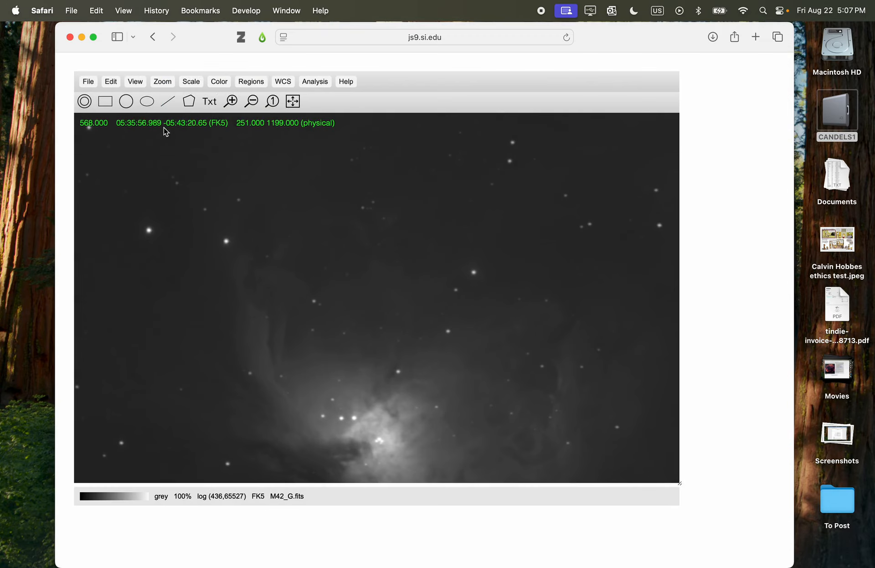
{"action": "left_click", "coordinate": [88, 81]}
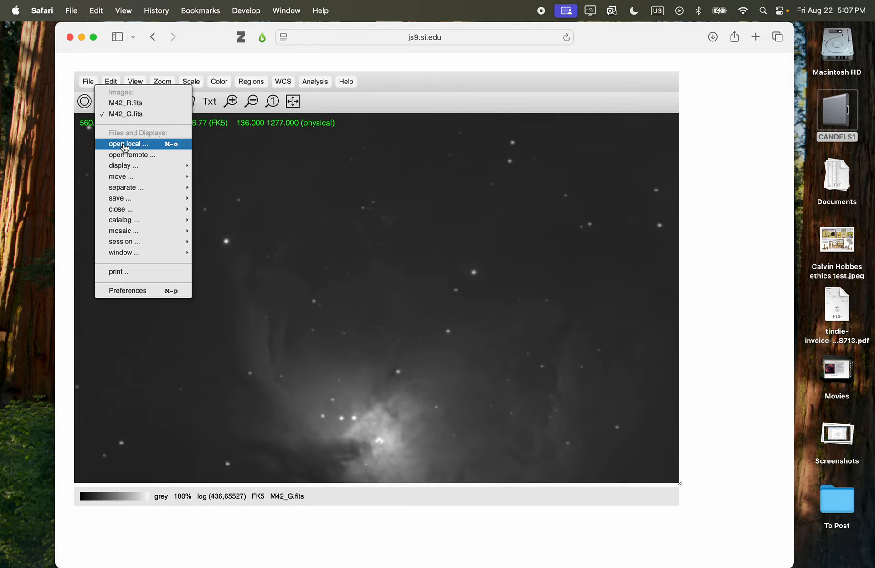
{"action": "left_click", "coordinate": [124, 144]}
{"action": "double_click", "coordinate": [338, 197]}
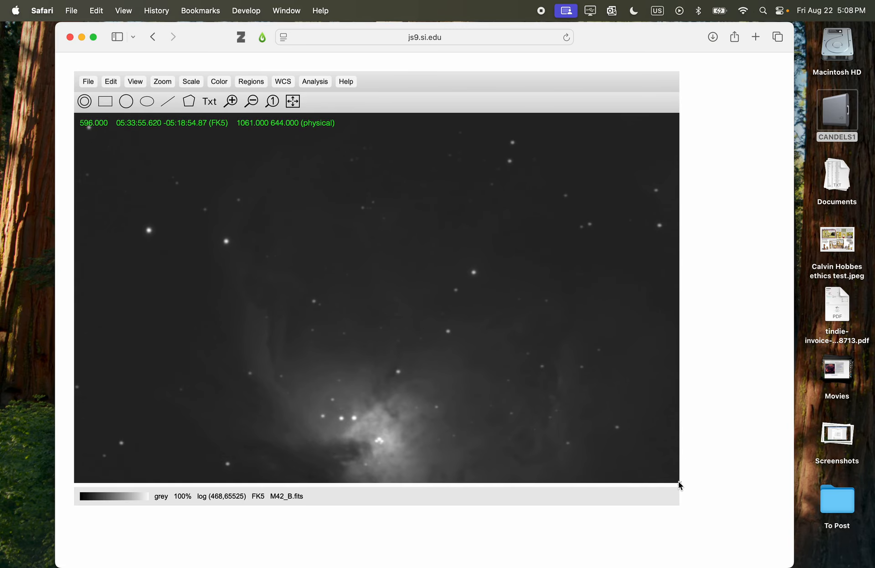
Step: Enlarge the display further and zoom M42_B.fits, M42_G.fits and M42_R.fits to fit, ending on M42_R.fits
{"action": "left_click_drag", "start_coordinate": [680, 485], "coordinate": [781, 537]}
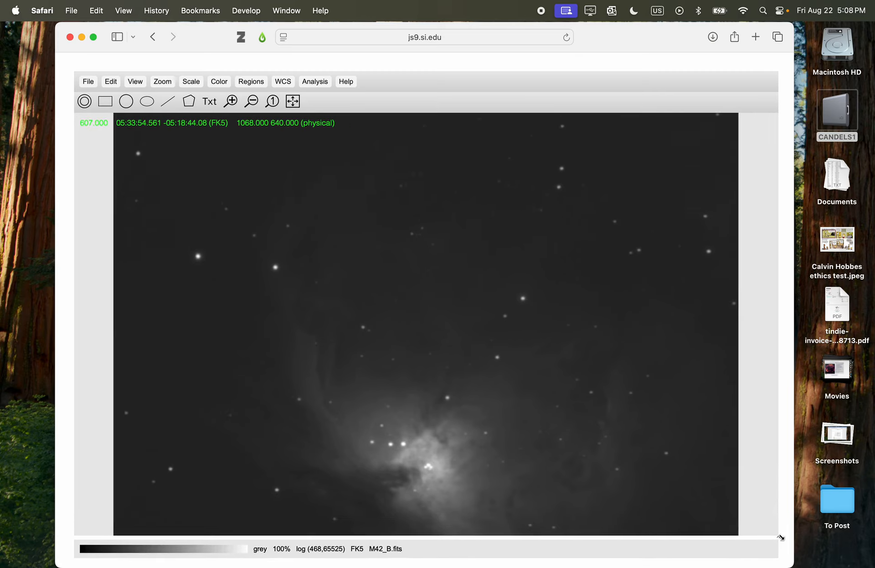
{"action": "left_click", "coordinate": [294, 102]}
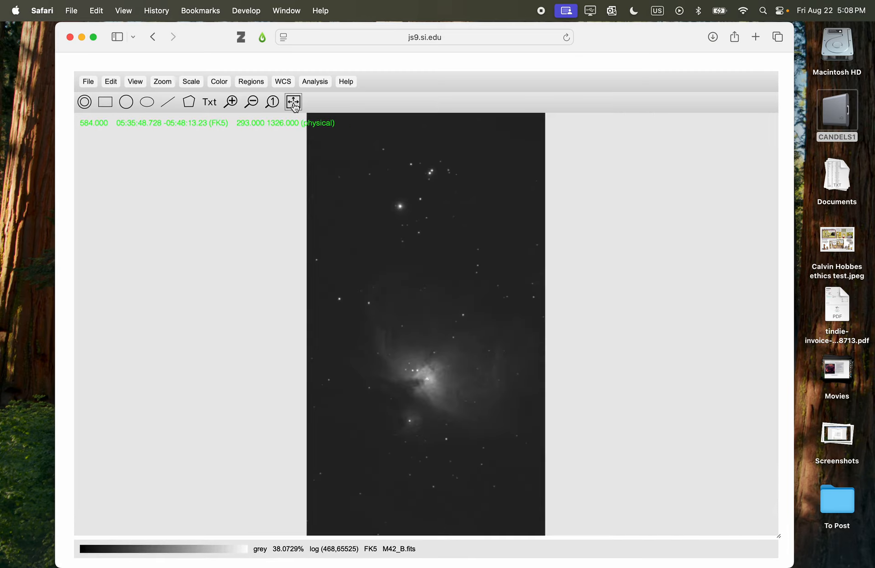
{"action": "left_click", "coordinate": [93, 82]}
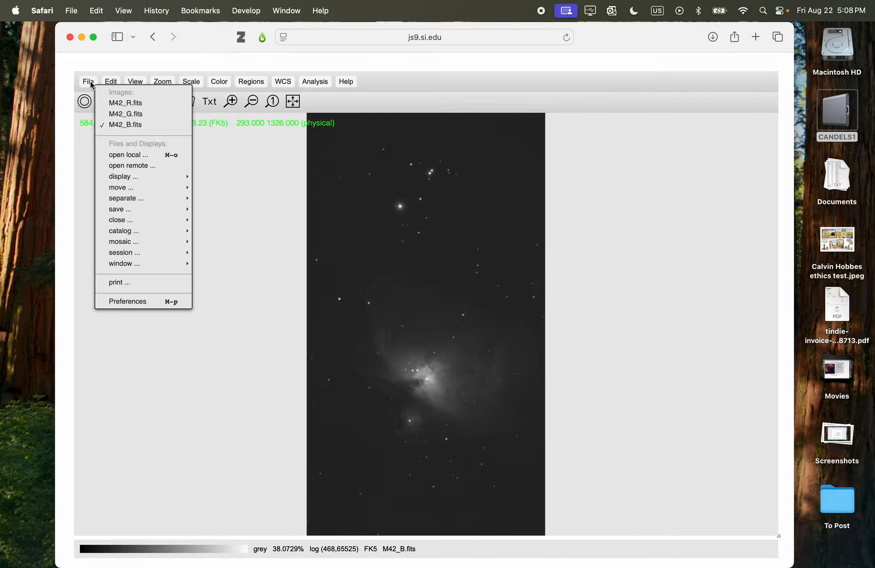
{"action": "left_click", "coordinate": [100, 115]}
{"action": "left_click", "coordinate": [292, 101]}
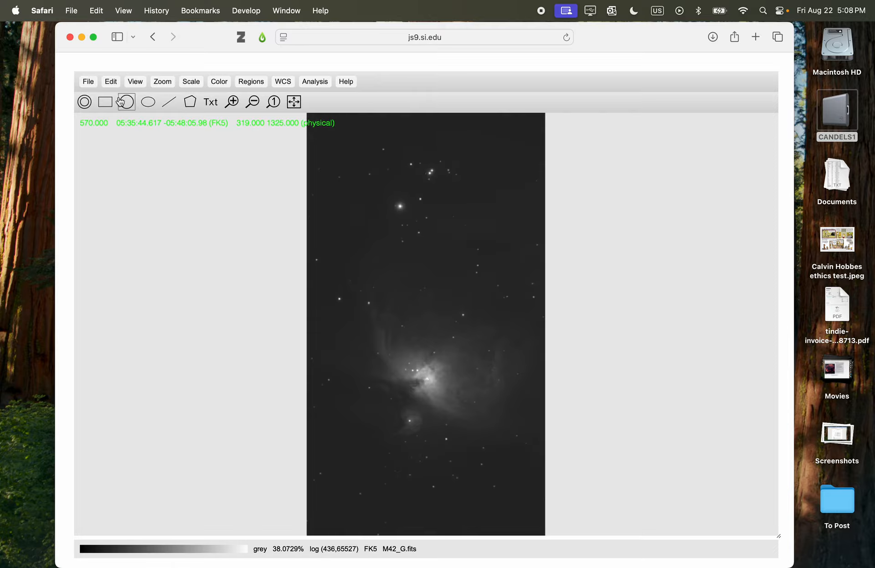
{"action": "left_click", "coordinate": [89, 82]}
{"action": "left_click", "coordinate": [100, 102]}
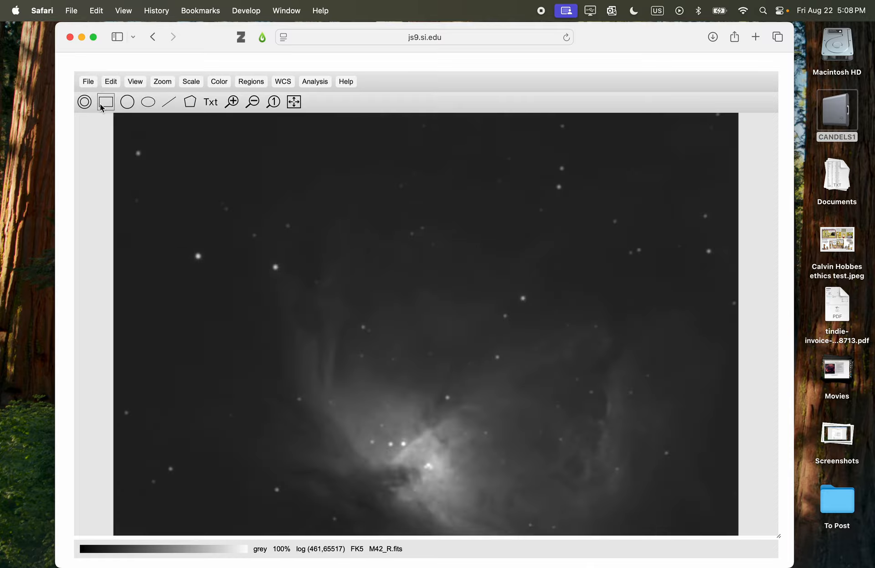
{"action": "left_click", "coordinate": [293, 101]}
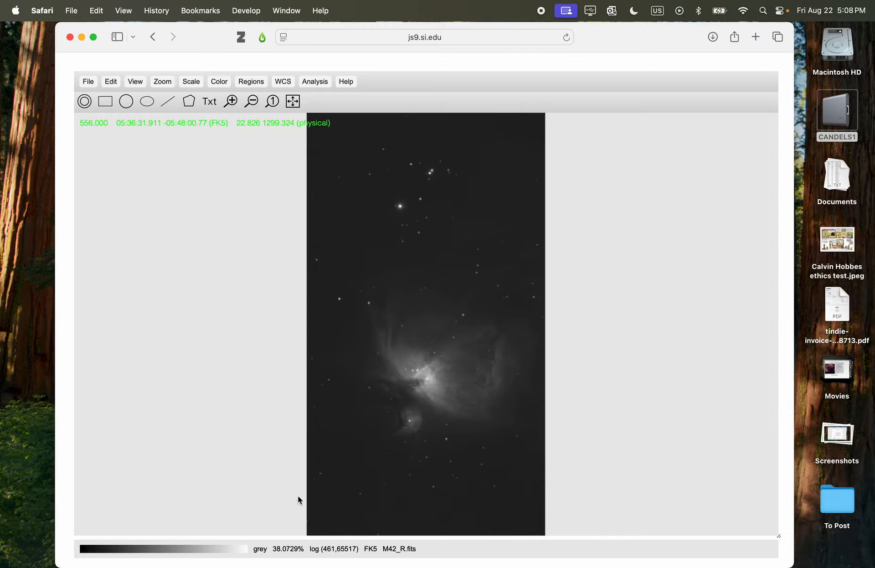
Step: Open the image section settings for M42_R.fits and get the data with the existing values
{"action": "left_click", "coordinate": [408, 549]}
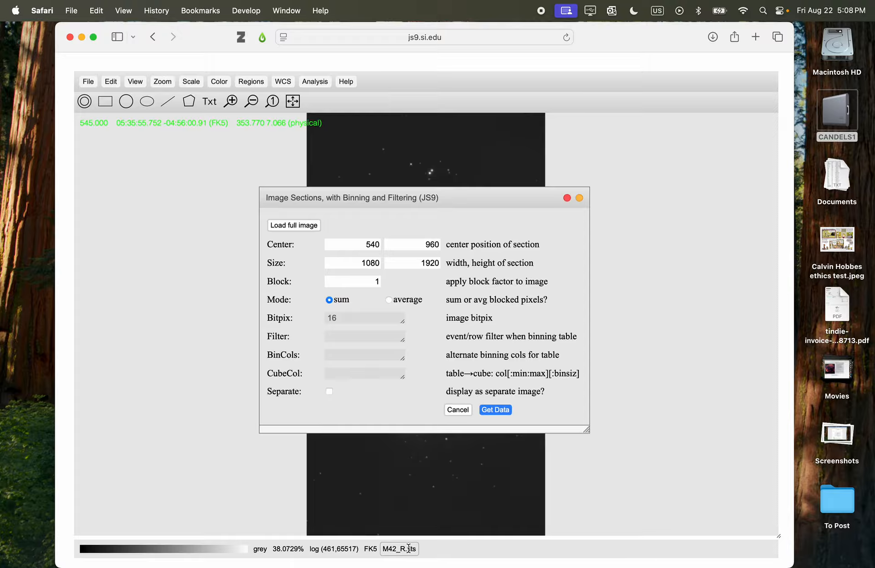
{"action": "left_click", "coordinate": [489, 409]}
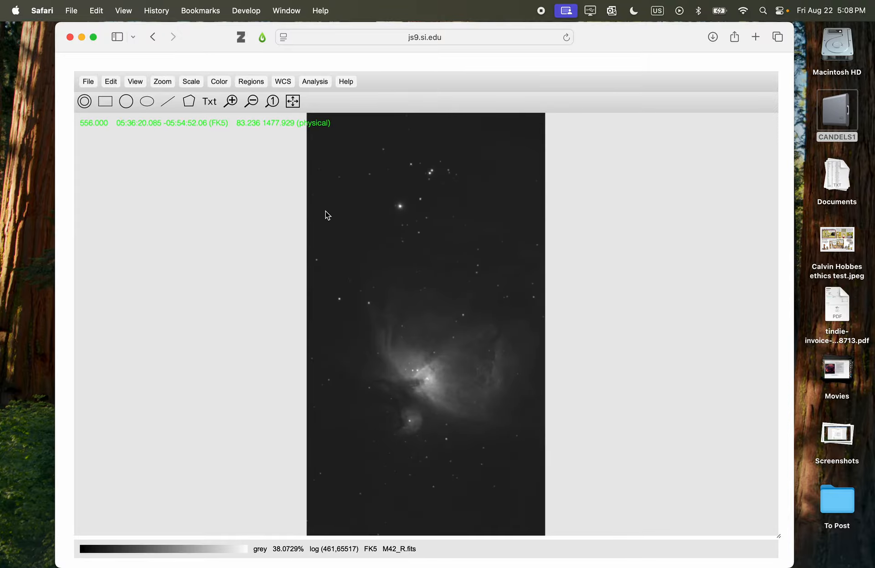
Step: Try the heat, cool and turbo colormaps one after another on M42_R.fits
{"action": "left_click", "coordinate": [222, 83]}
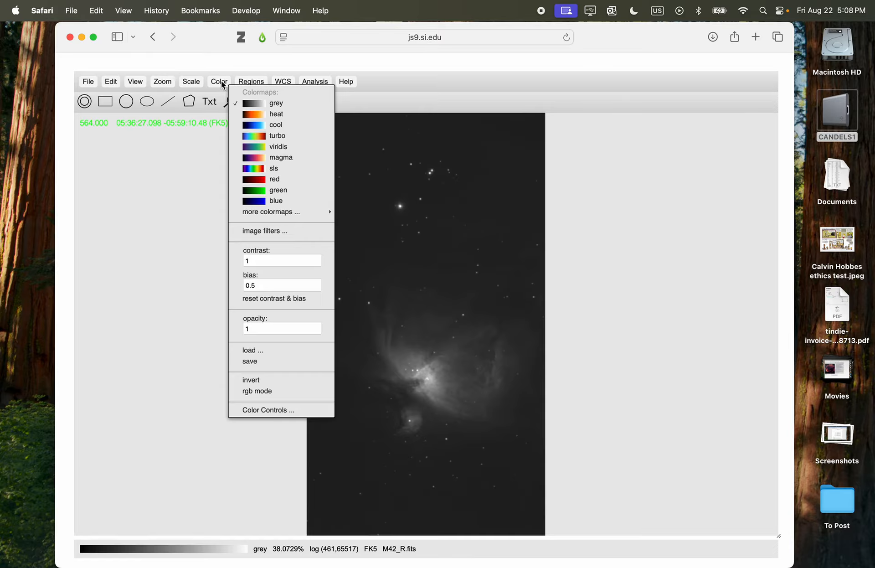
{"action": "left_click", "coordinate": [264, 118]}
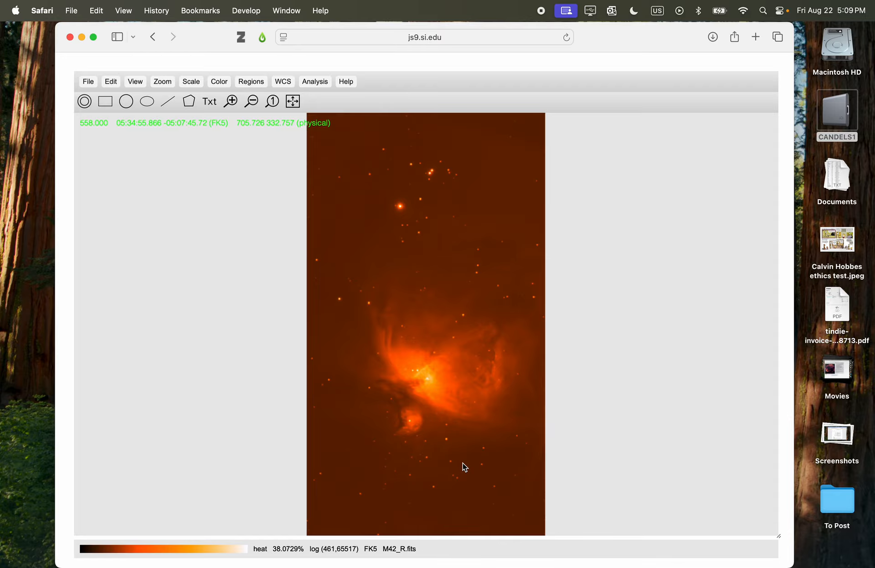
{"action": "left_click", "coordinate": [219, 82]}
{"action": "left_click", "coordinate": [243, 125]}
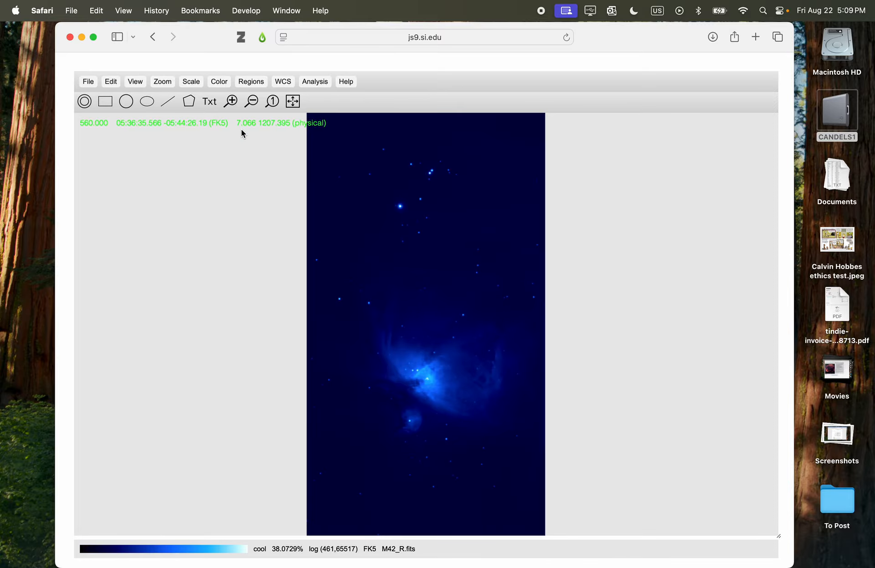
{"action": "left_click", "coordinate": [219, 81]}
{"action": "left_click", "coordinate": [244, 141]}
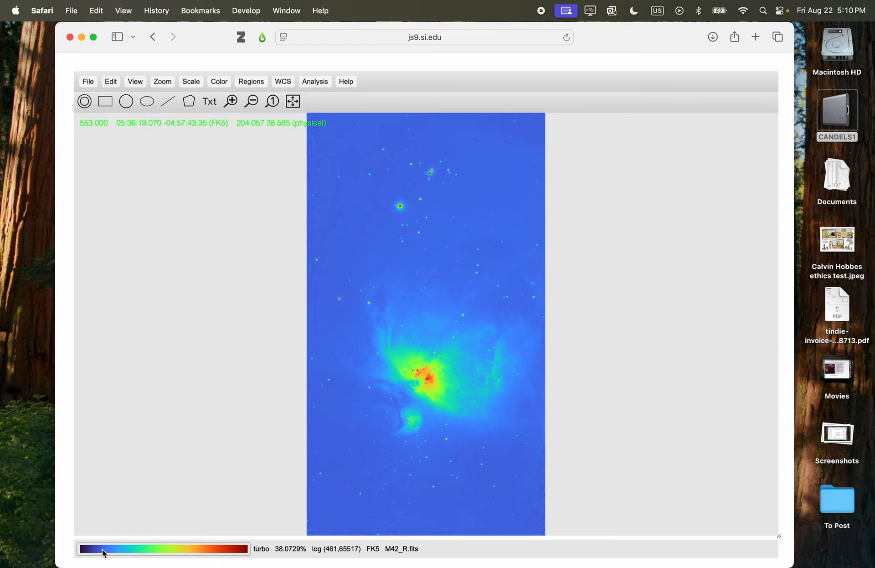
Step: Adjust M42_R.fits to a contrast of about 2.85 and a bias of about 0.27, and apply the viridis colormap
{"action": "left_click", "coordinate": [409, 461]}
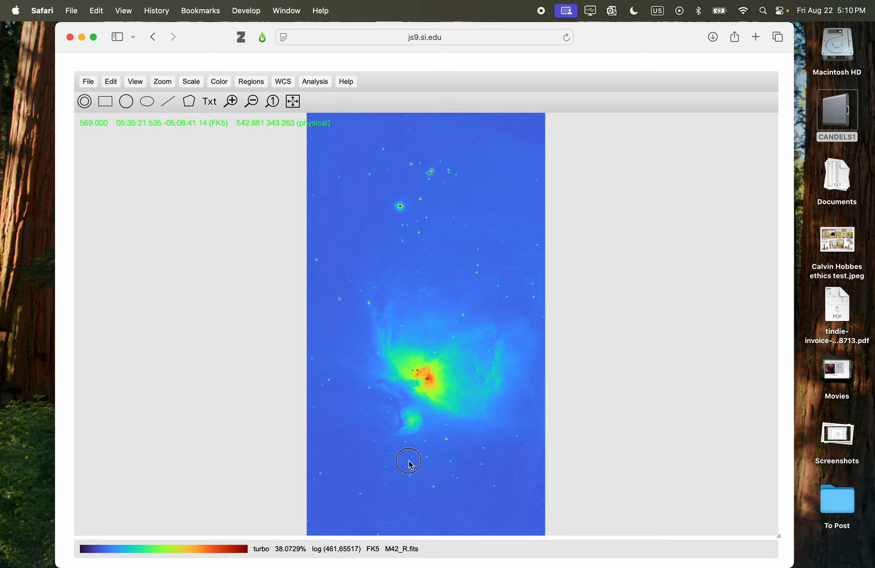
{"action": "left_click_drag", "start_coordinate": [410, 464], "coordinate": [268, 234]}
{"action": "left_click", "coordinate": [225, 83]}
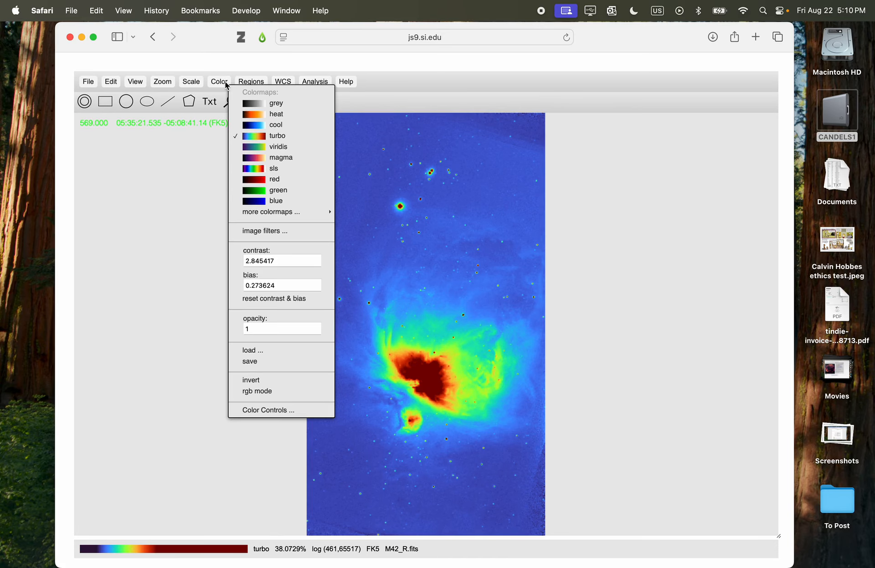
{"action": "left_click", "coordinate": [246, 149]}
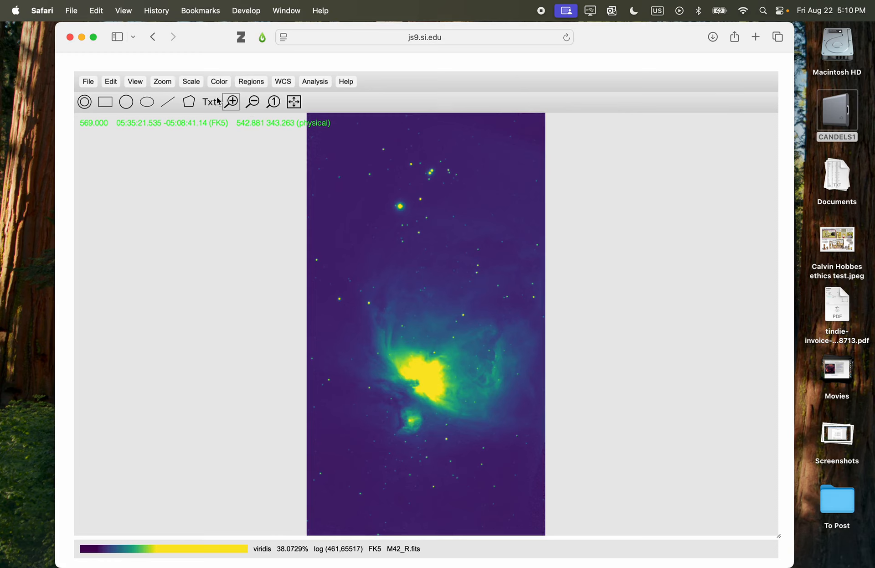
Step: Try the magma colormap on M42_R.fits, and apply sls with a contrast of about 1.37 and a bias of about 0.25
{"action": "left_click", "coordinate": [217, 81]}
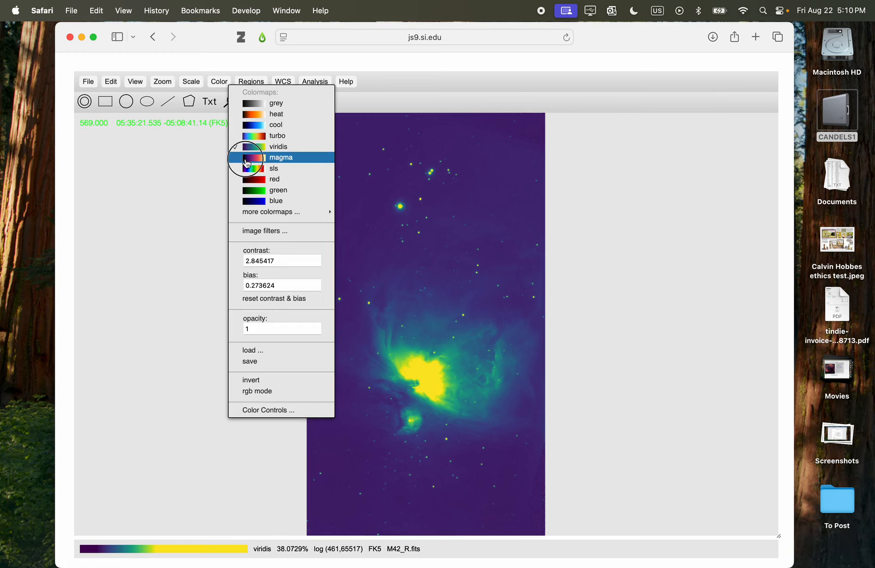
{"action": "left_click", "coordinate": [246, 160]}
{"action": "left_click", "coordinate": [216, 82]}
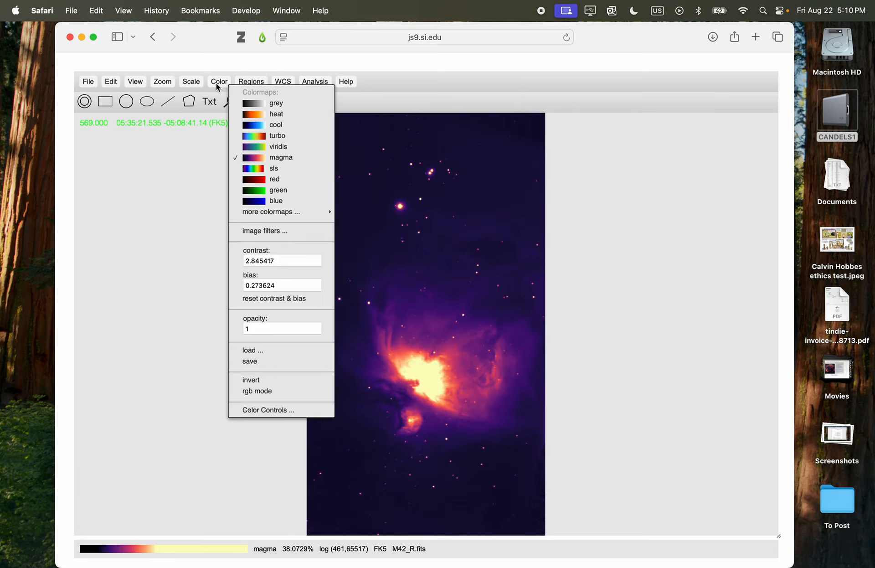
{"action": "left_click", "coordinate": [243, 168]}
{"action": "left_click_drag", "start_coordinate": [367, 401], "coordinate": [254, 171]}
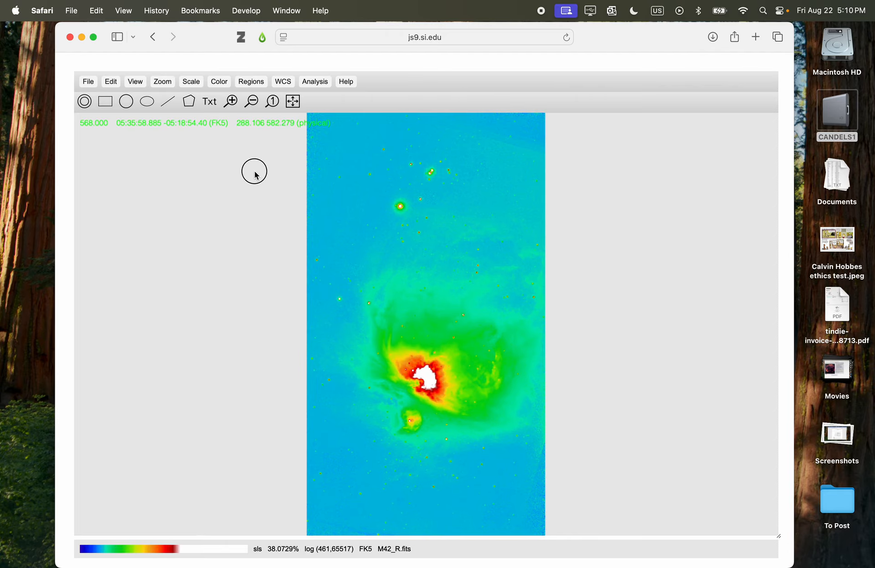
Step: Try the staircase colormap on M42_R.fits, and return the image to the grey colormap
{"action": "left_click", "coordinate": [221, 82]}
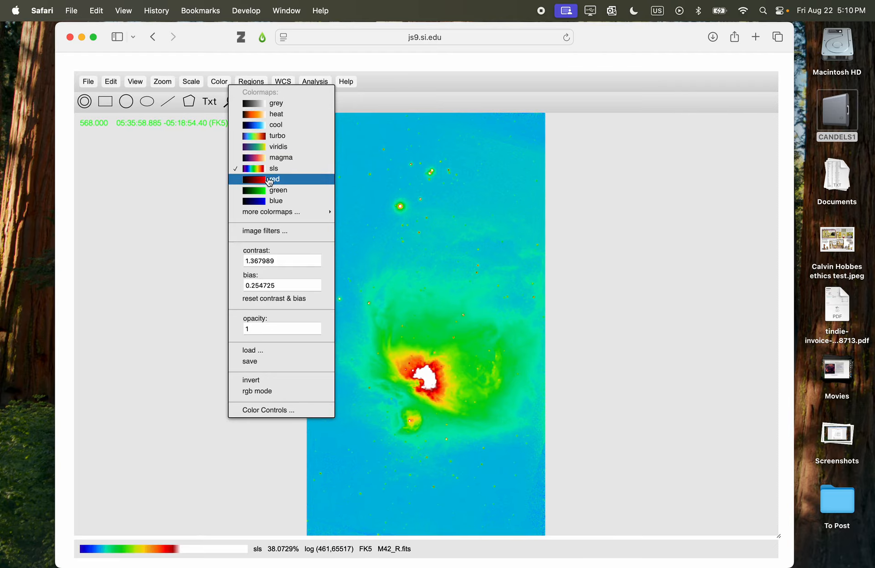
{"action": "mouse_move", "coordinate": [274, 212]}
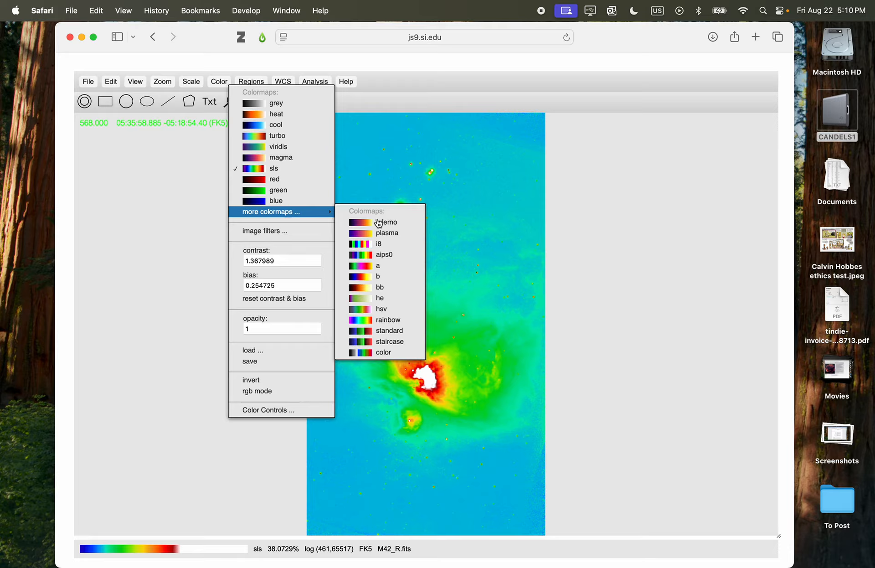
{"action": "left_click", "coordinate": [385, 345]}
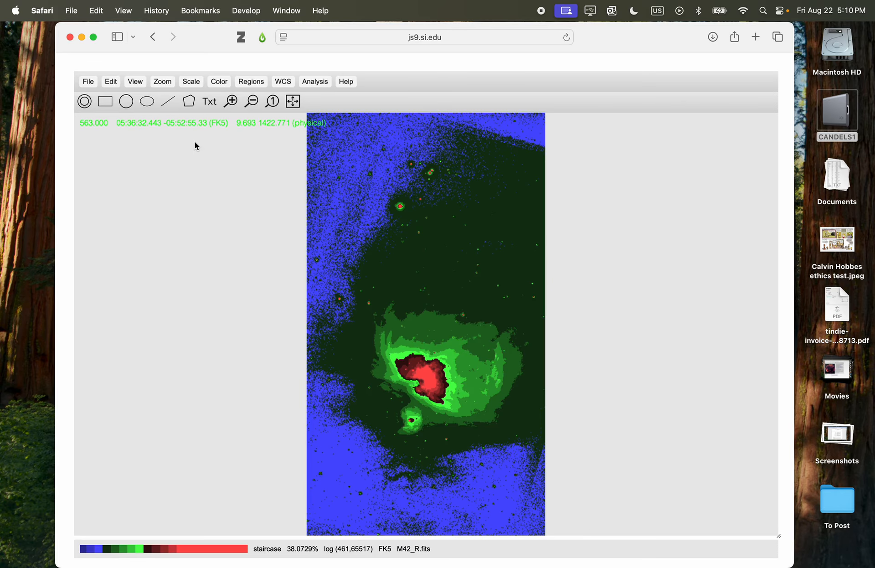
{"action": "left_click", "coordinate": [219, 81]}
{"action": "left_click", "coordinate": [249, 102]}
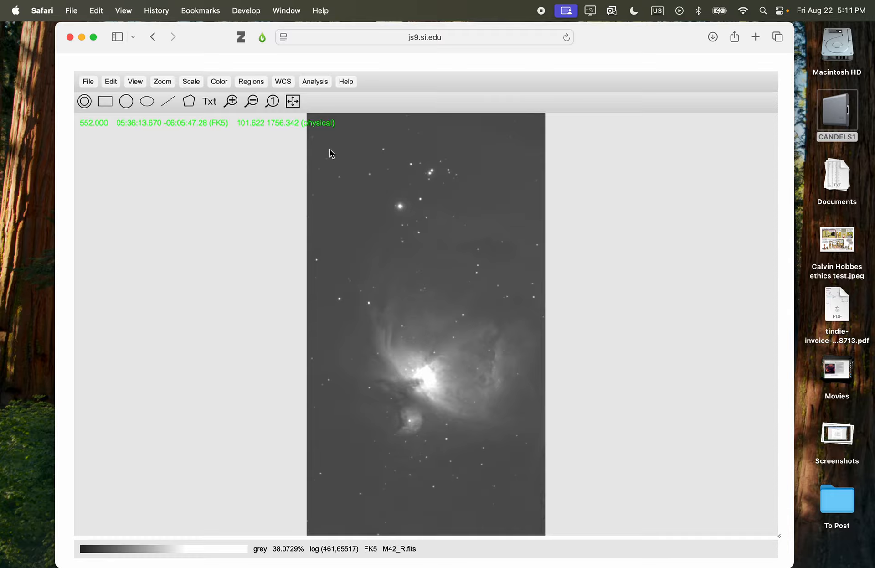
Step: Open the Scale Controls for M42_R.fits beside the image and set the low clipping limit to 550
{"action": "left_click", "coordinate": [191, 83]}
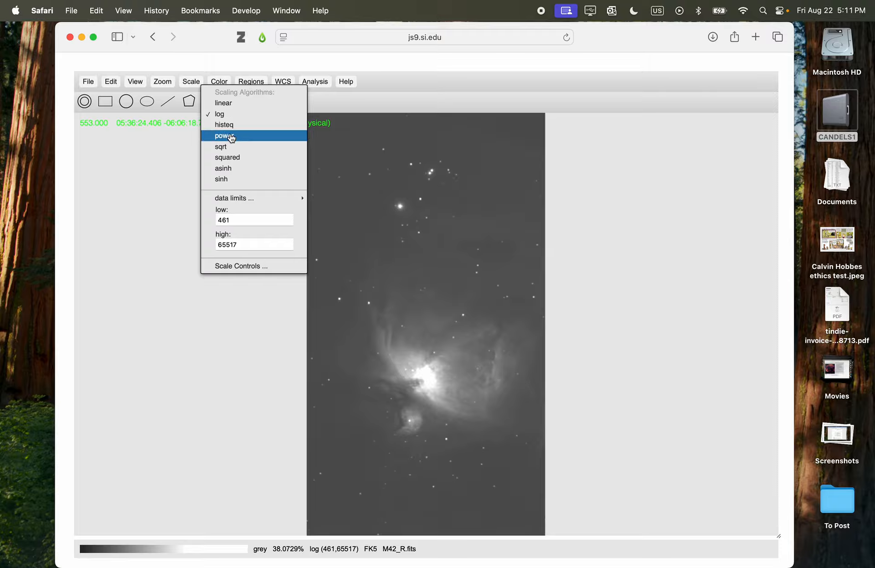
{"action": "left_click", "coordinate": [255, 266]}
{"action": "left_click_drag", "start_coordinate": [353, 197], "coordinate": [632, 198]}
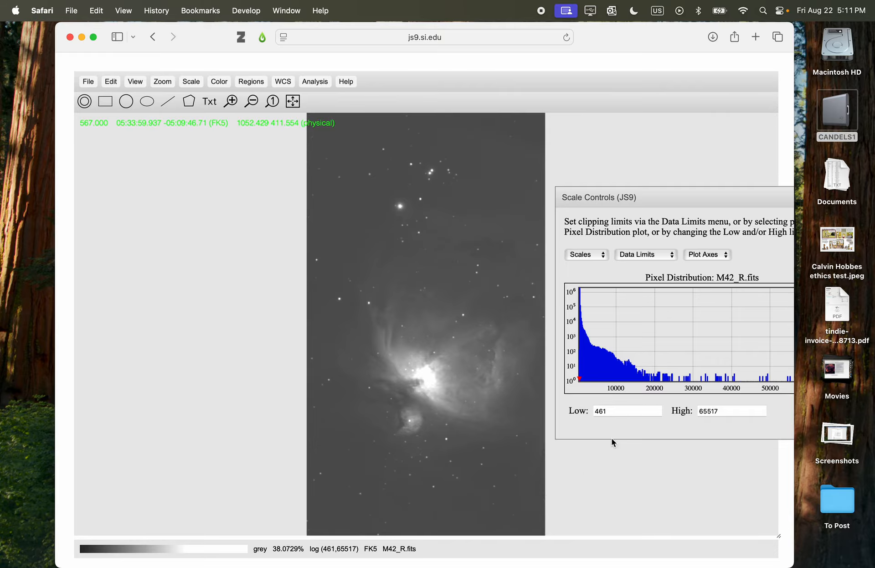
{"action": "double_click", "coordinate": [596, 411]}
{"action": "type", "text": "550"}
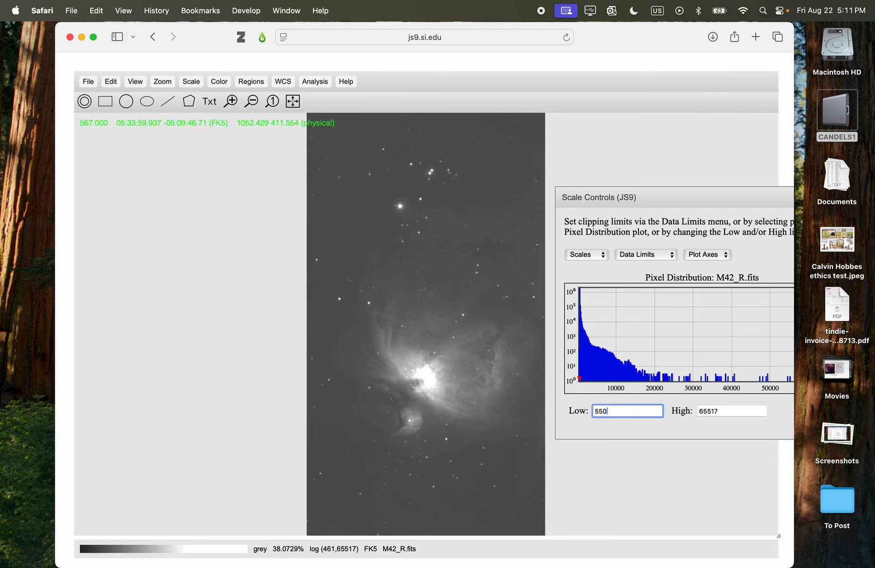
{"action": "key", "text": "Return"}
Step: Set the high clipping limit of M42_R.fits to 15000
{"action": "double_click", "coordinate": [709, 416]}
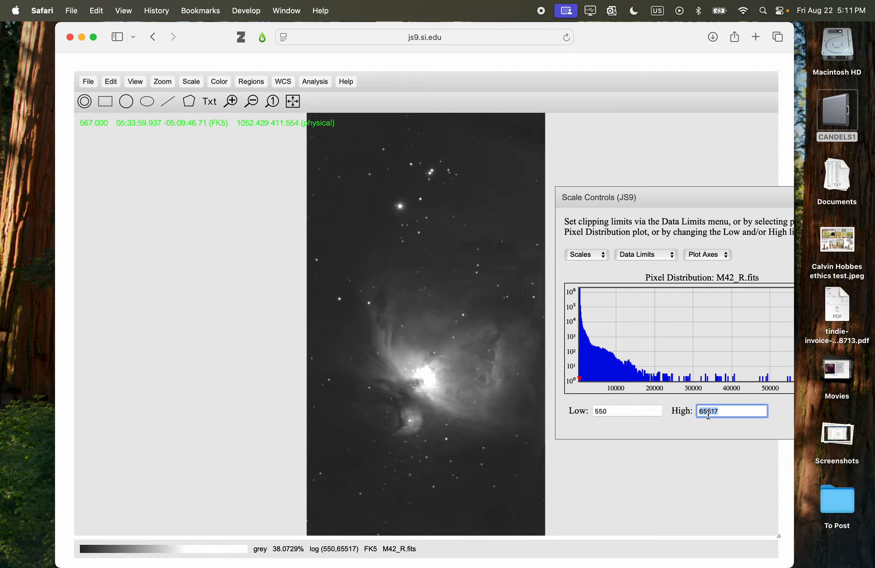
{"action": "left_click", "coordinate": [648, 410]}
{"action": "left_click", "coordinate": [710, 408]}
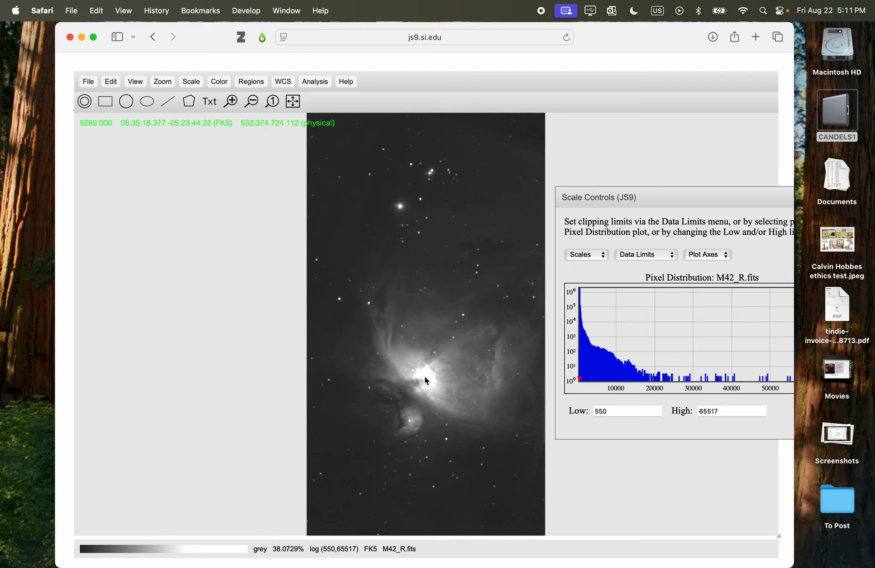
{"action": "left_click", "coordinate": [704, 411]}
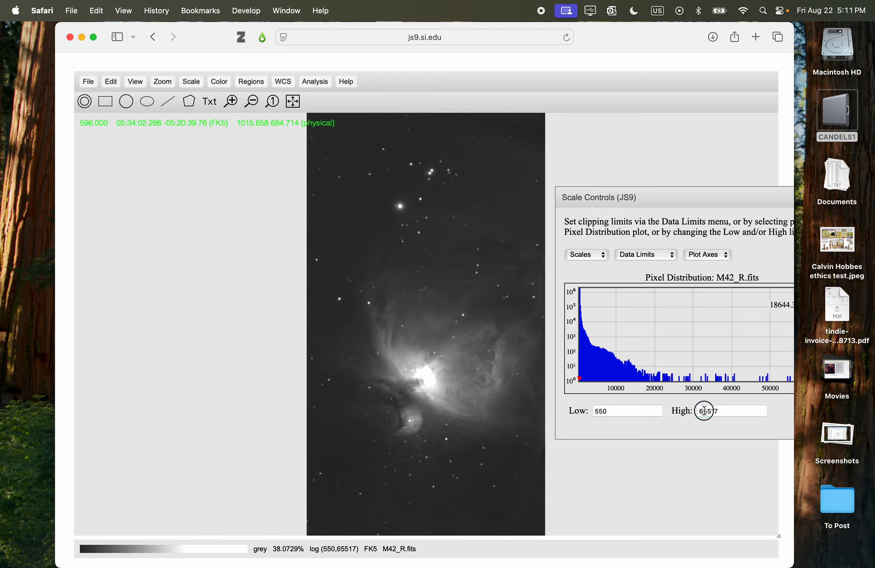
{"action": "double_click", "coordinate": [705, 410]}
{"action": "type", "text": "1"}
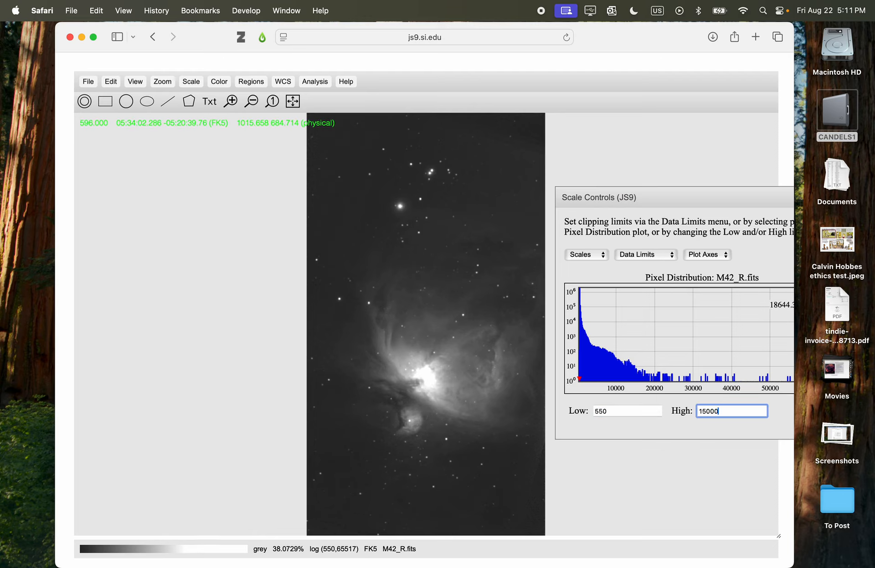
{"action": "type", "text": "5000"}
{"action": "key", "text": "Return"}
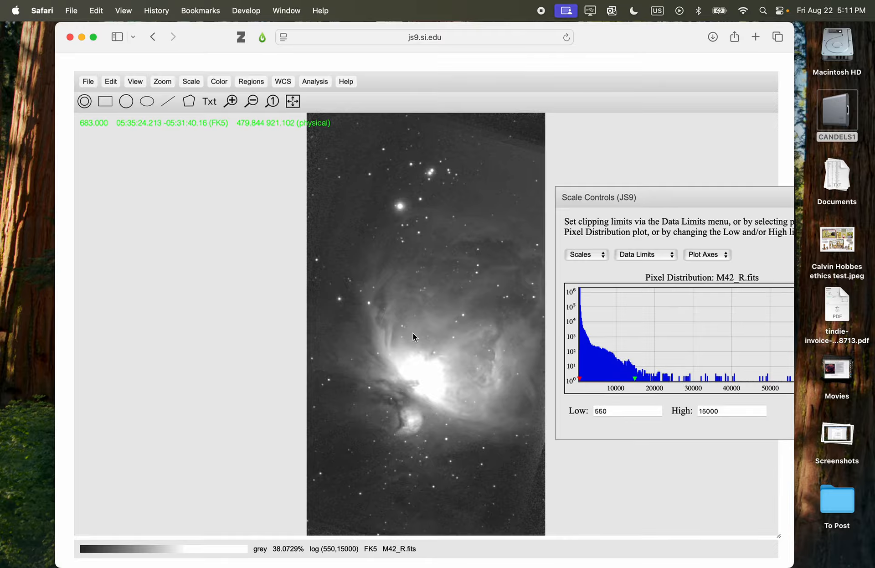
Step: Display M42_G.fits and set its clipping limits to 550 low and 17000 high
{"action": "left_click", "coordinate": [90, 82]}
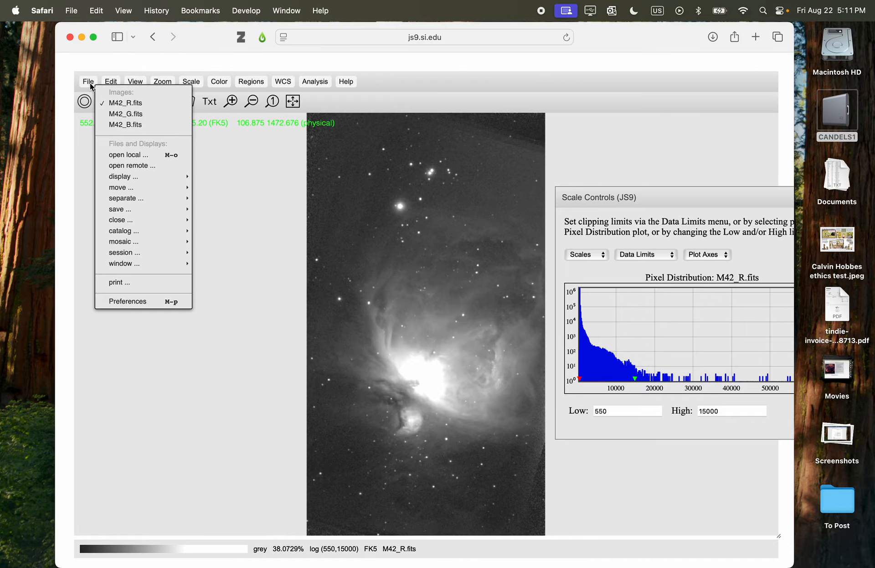
{"action": "left_click", "coordinate": [107, 114]}
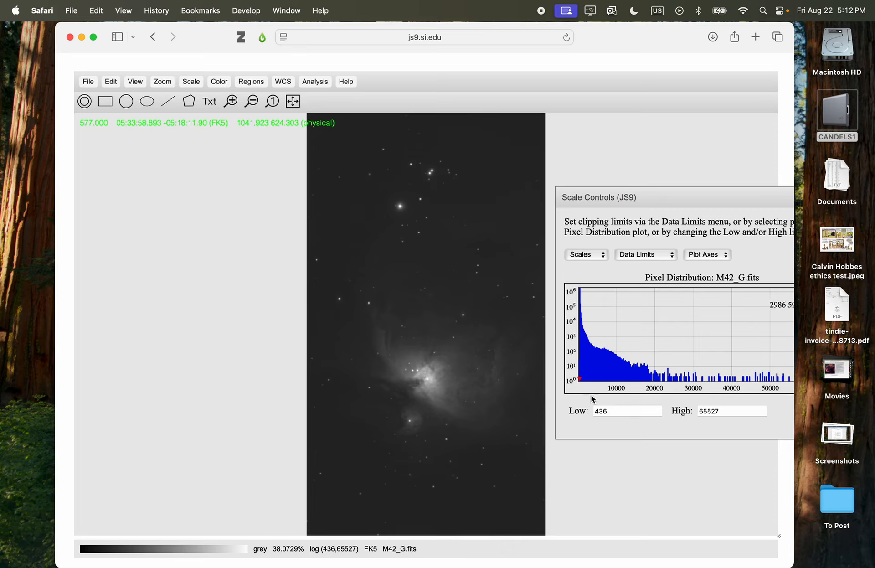
{"action": "double_click", "coordinate": [603, 411]}
{"action": "type", "text": "550"}
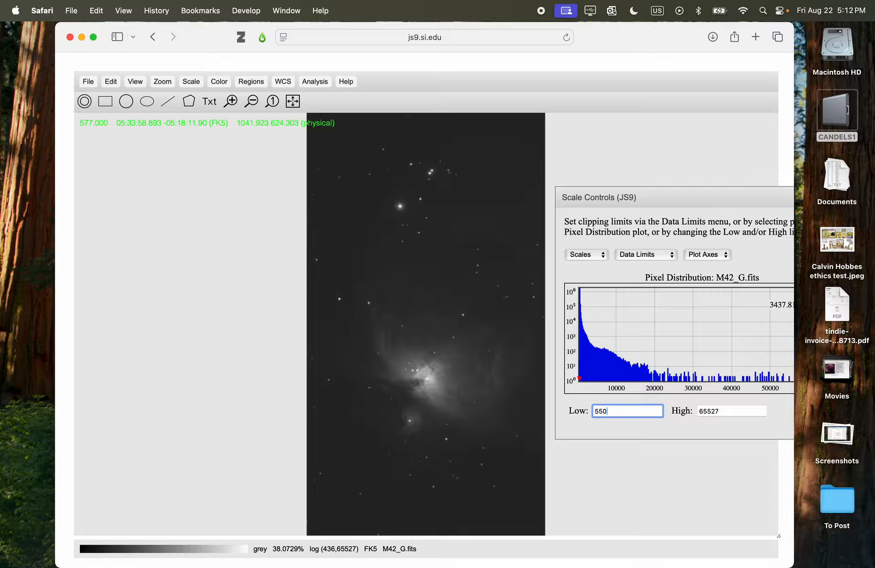
{"action": "key", "text": "Return"}
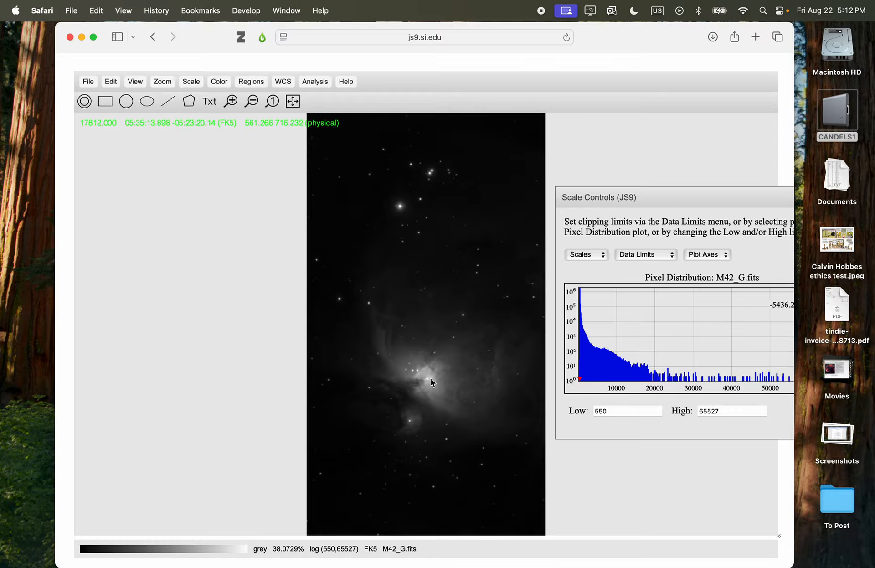
{"action": "double_click", "coordinate": [710, 411]}
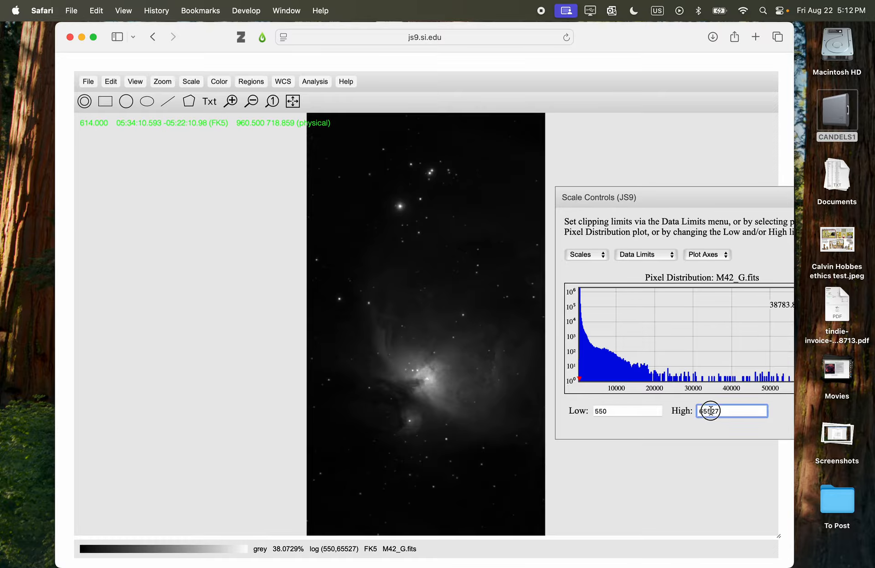
{"action": "type", "text": "17000"}
{"action": "key", "text": "Return"}
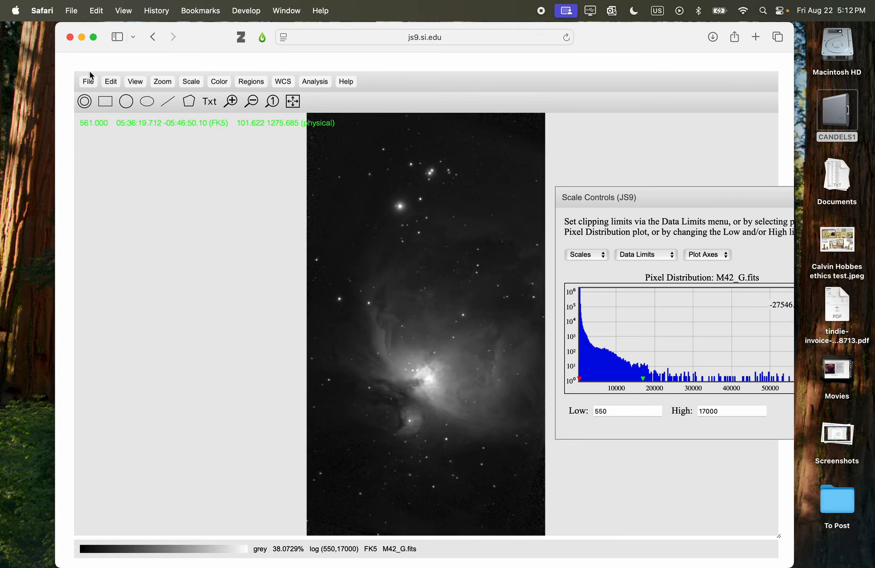
Step: Return to M42_R.fits and set its high clipping limit to 17000 to match the green image
{"action": "left_click", "coordinate": [89, 82]}
{"action": "left_click", "coordinate": [108, 103]}
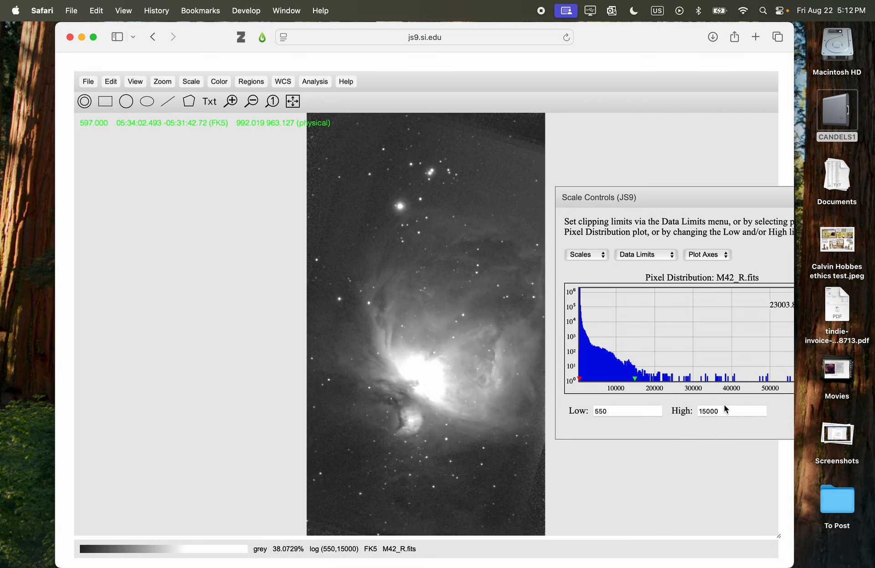
{"action": "left_click", "coordinate": [703, 412]}
{"action": "double_click", "coordinate": [703, 412]}
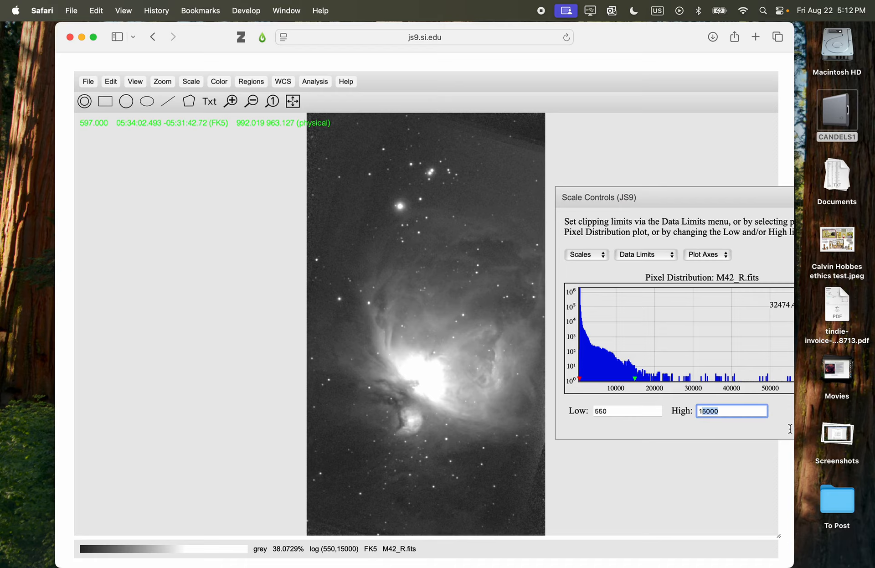
{"action": "type", "text": "170"}
{"action": "key", "text": "Return"}
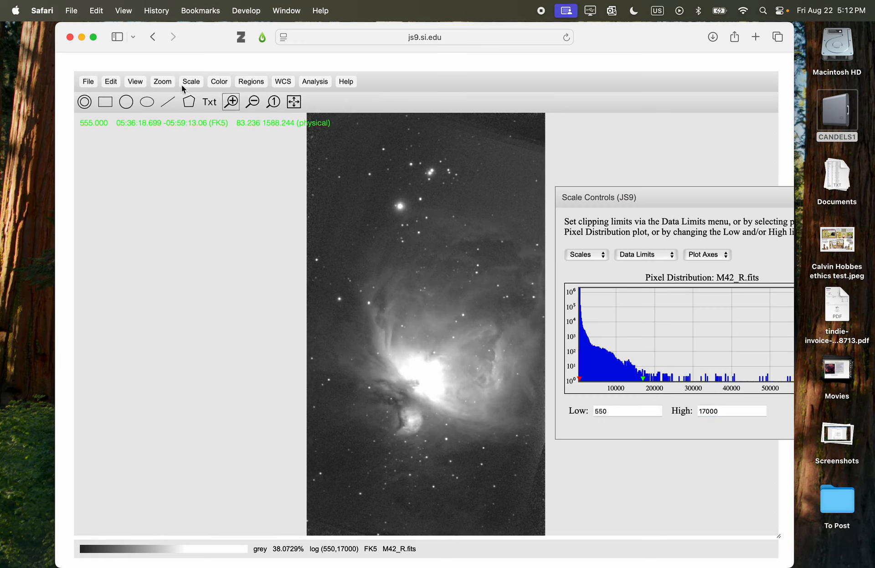
Step: Set the clipping limits of M42_B.fits to 550 low and 17000 high, and minimize the Scale Controls window
{"action": "left_click", "coordinate": [88, 82]}
{"action": "left_click", "coordinate": [107, 125]}
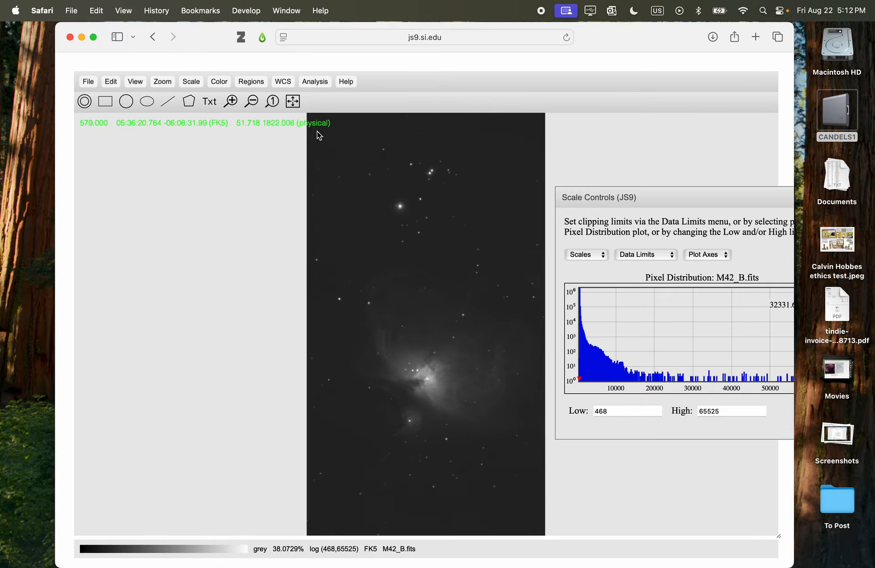
{"action": "double_click", "coordinate": [595, 412]}
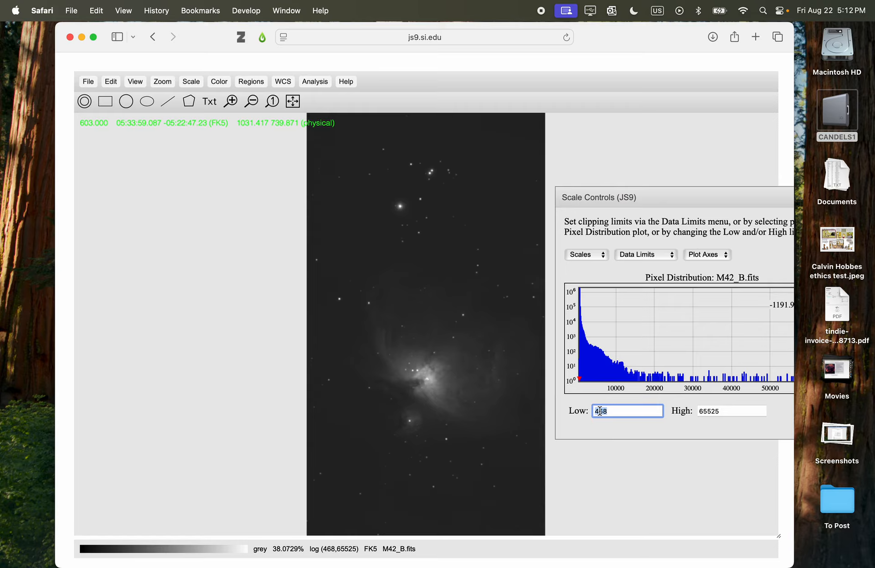
{"action": "type", "text": "550"}
{"action": "key", "text": "Return"}
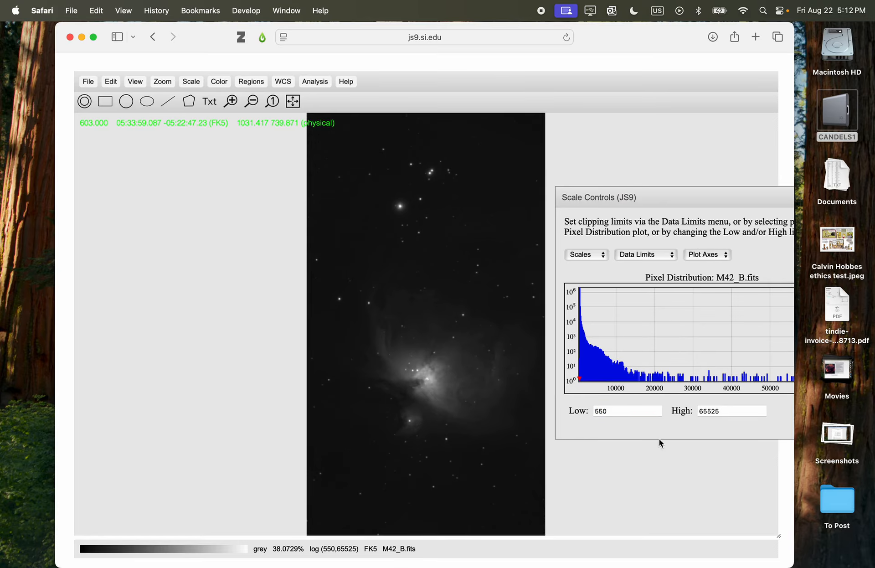
{"action": "double_click", "coordinate": [717, 412]}
{"action": "type", "text": "17000"}
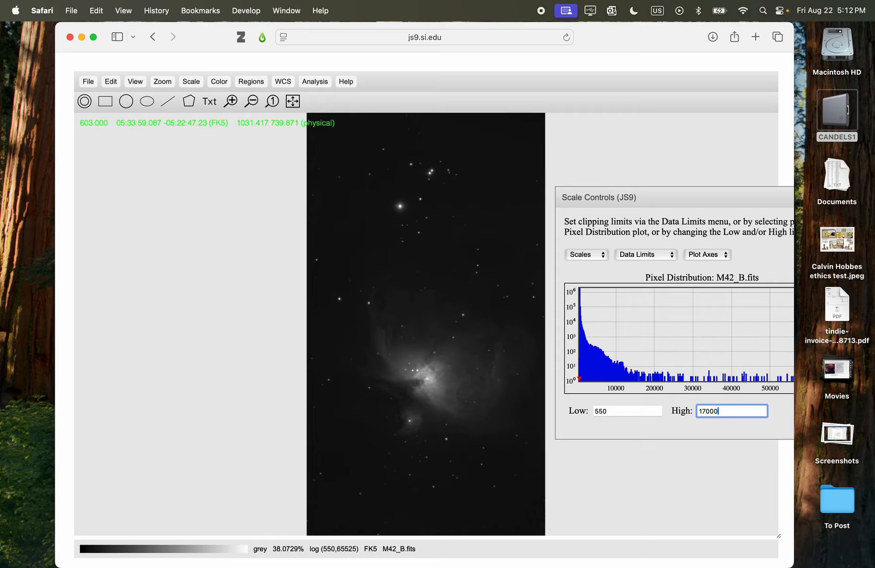
{"action": "key", "text": "Return"}
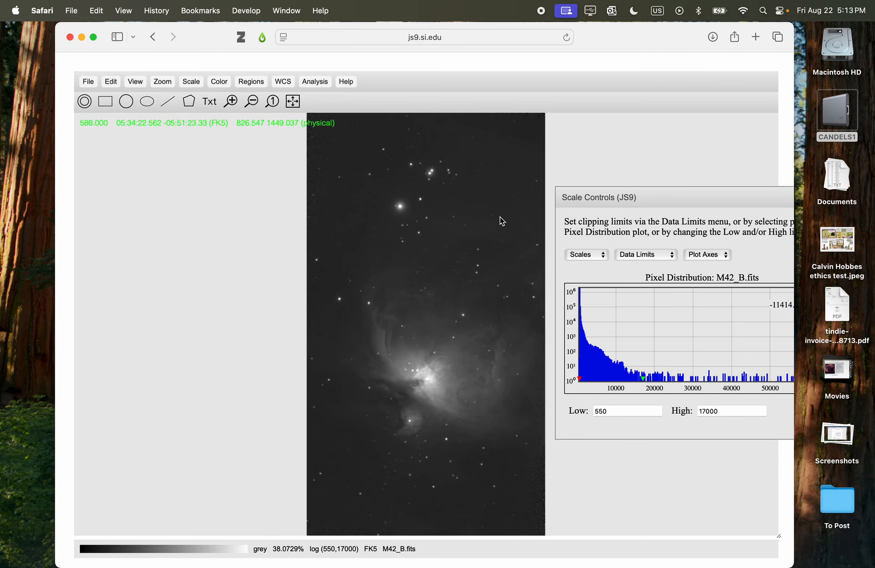
{"action": "left_click_drag", "start_coordinate": [684, 201], "coordinate": [588, 197]}
{"action": "left_click", "coordinate": [745, 198]}
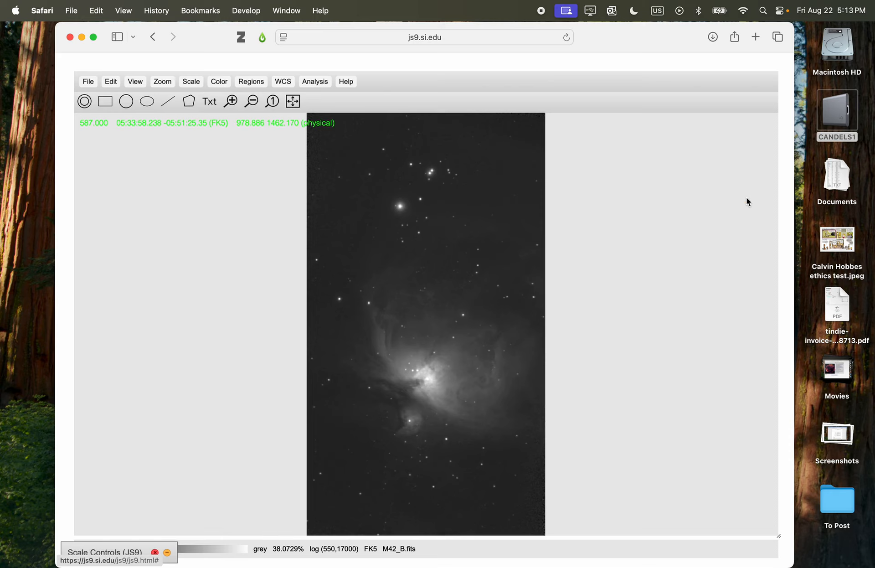
Step: Review where the low and high limits of M42_B.fits can also be edited in the scale options, leaving them as they are
{"action": "left_click", "coordinate": [222, 84]}
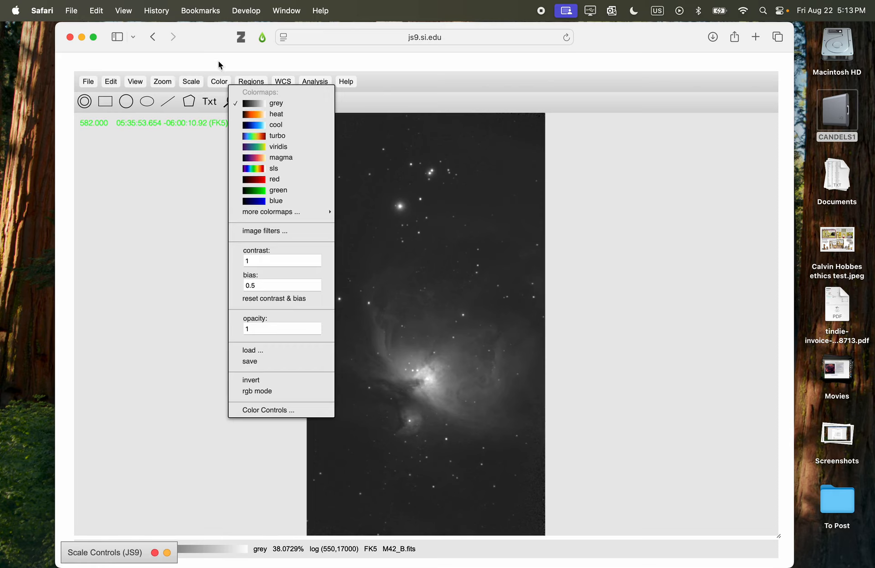
{"action": "left_click", "coordinate": [195, 85]}
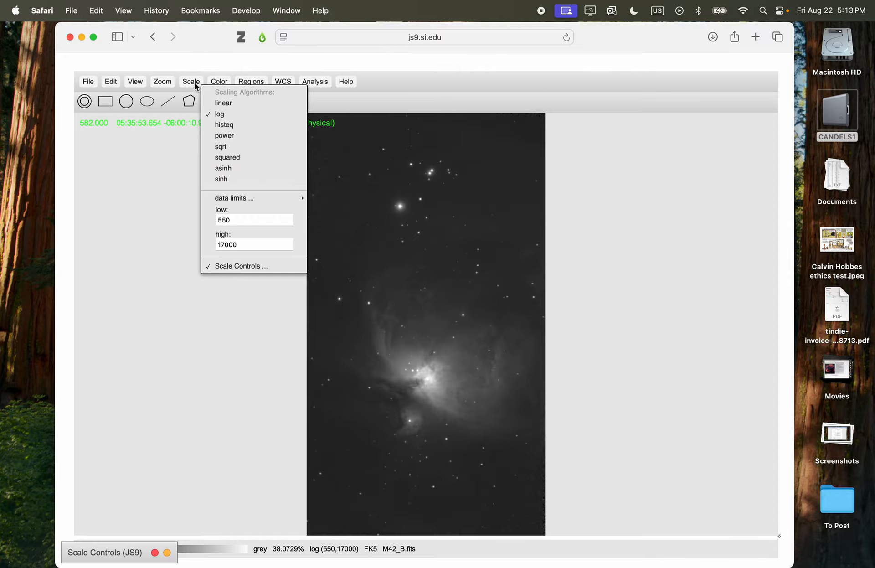
{"action": "double_click", "coordinate": [242, 220]}
{"action": "double_click", "coordinate": [247, 245]}
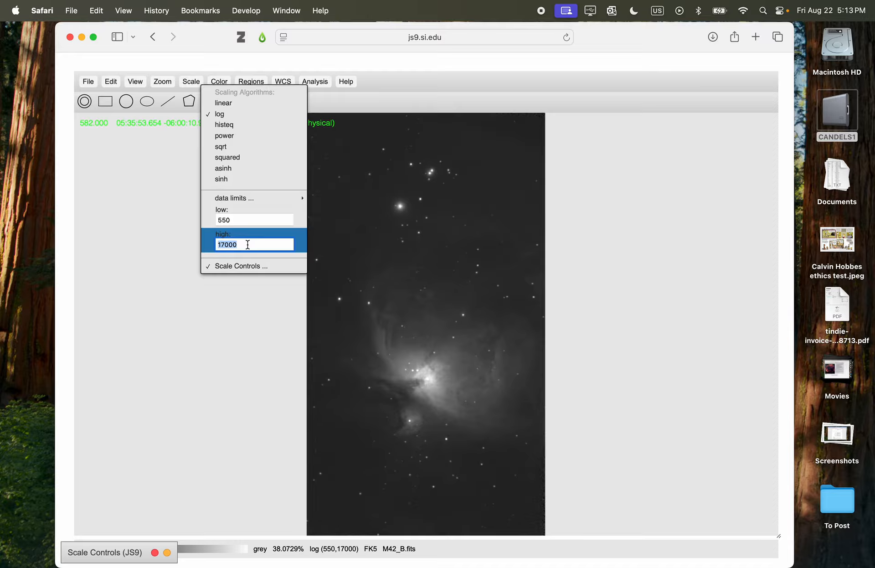
{"action": "left_click", "coordinate": [229, 308]}
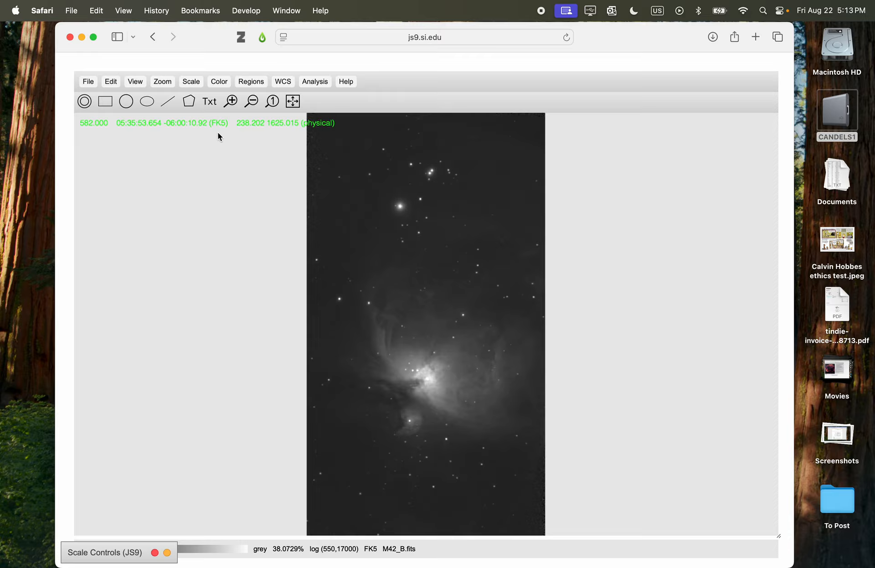
Step: Apply the blue colormap to M42_B.fits
{"action": "left_click", "coordinate": [92, 81]}
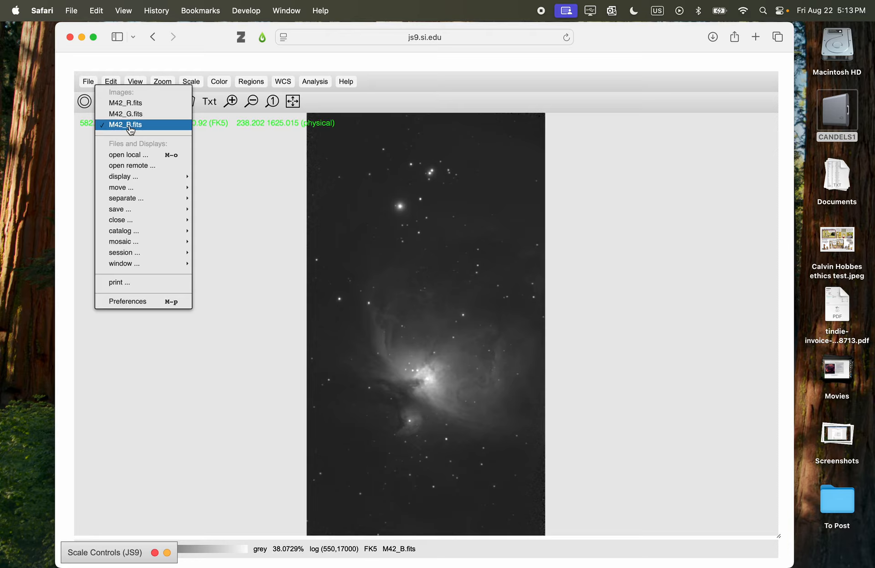
{"action": "left_click", "coordinate": [245, 144]}
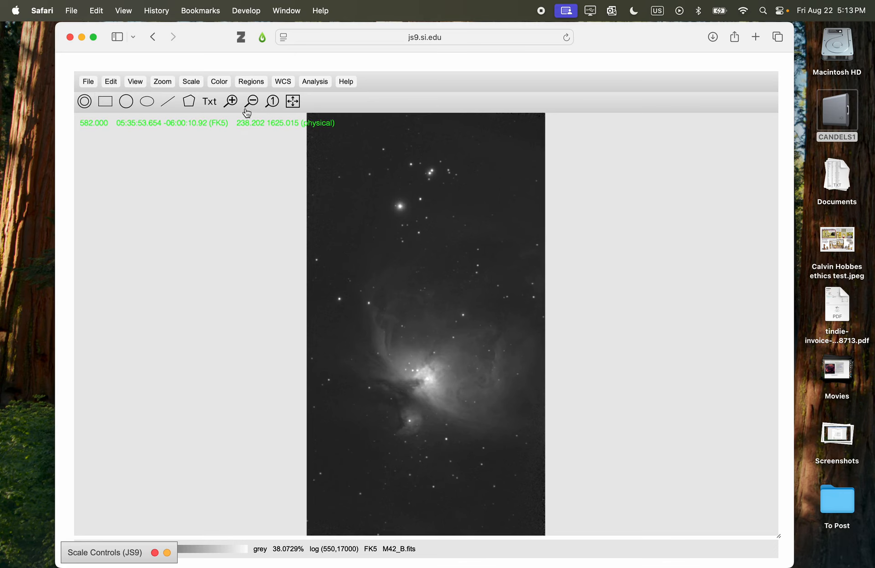
{"action": "left_click", "coordinate": [219, 81]}
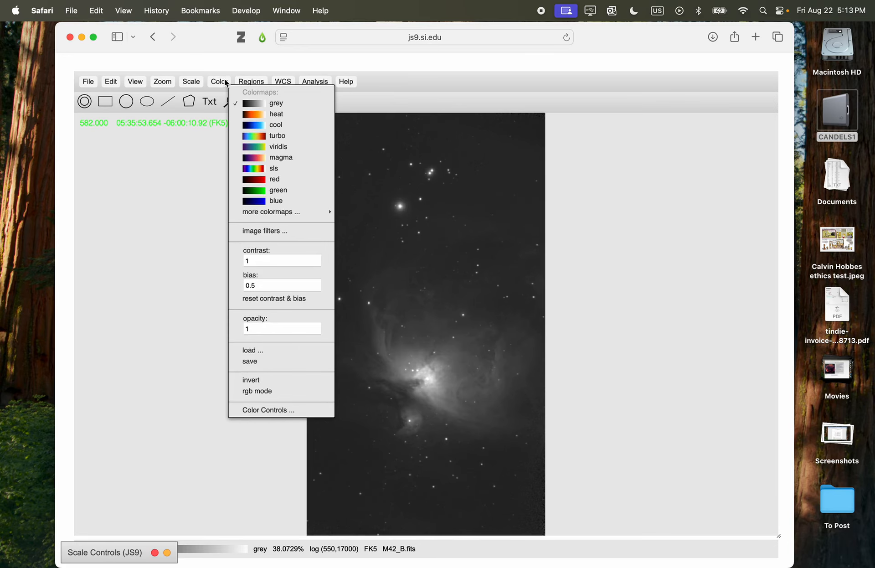
{"action": "left_click", "coordinate": [263, 203]}
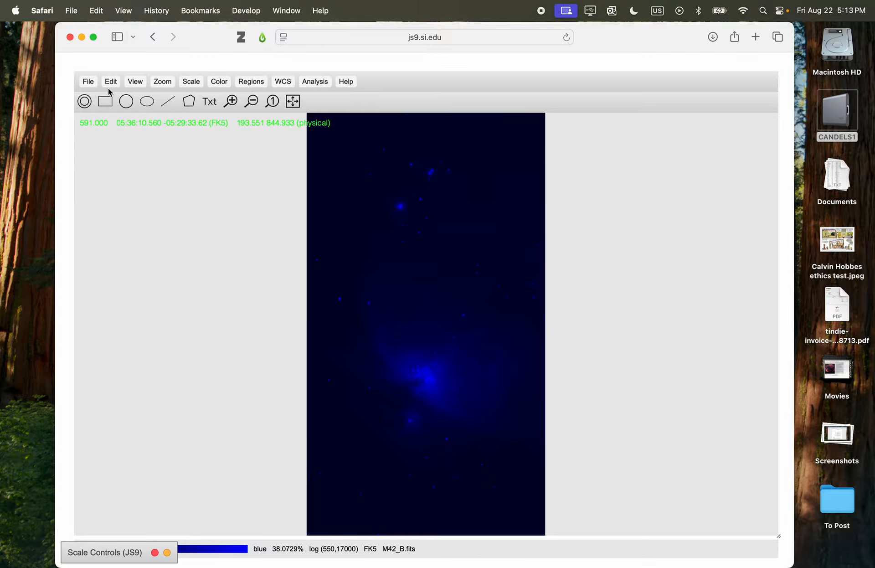
Step: Display M42_G.fits and apply the green colormap to it
{"action": "left_click", "coordinate": [89, 82]}
{"action": "left_click", "coordinate": [103, 114]}
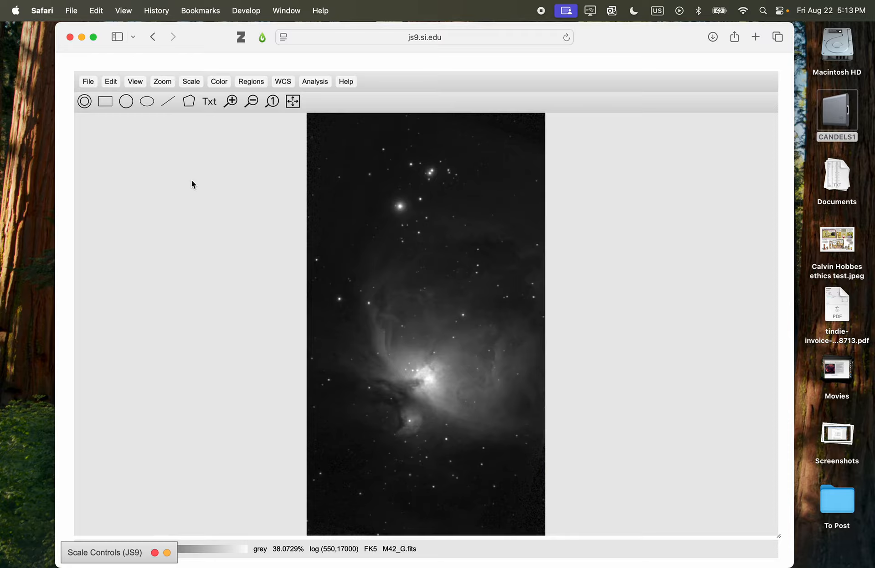
{"action": "left_click", "coordinate": [226, 81]}
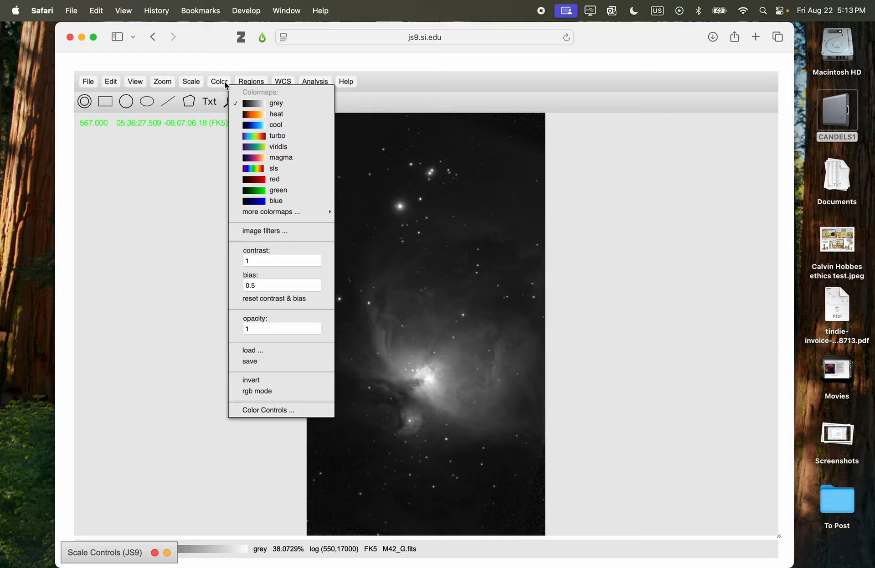
{"action": "left_click", "coordinate": [265, 191]}
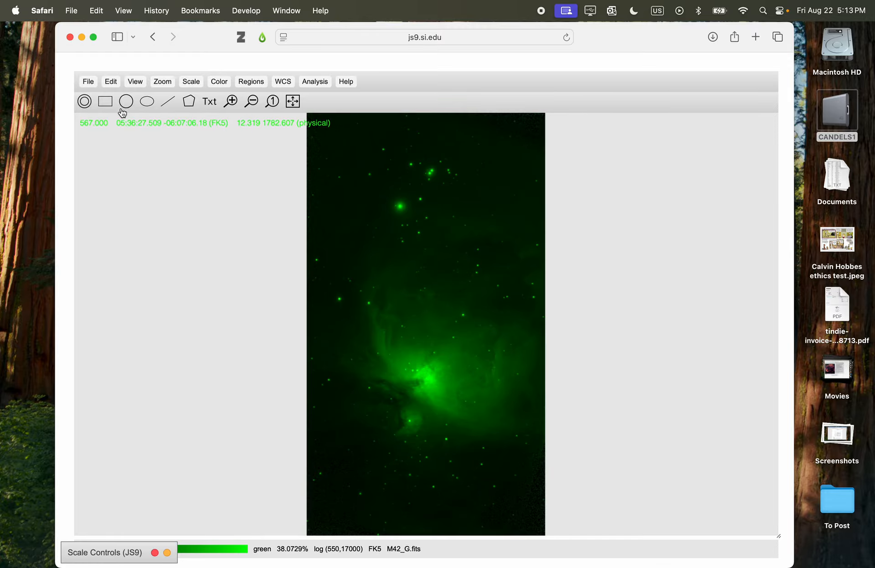
Step: Display M42_R.fits and apply the red colormap to it
{"action": "left_click", "coordinate": [88, 82]}
{"action": "left_click", "coordinate": [101, 103]}
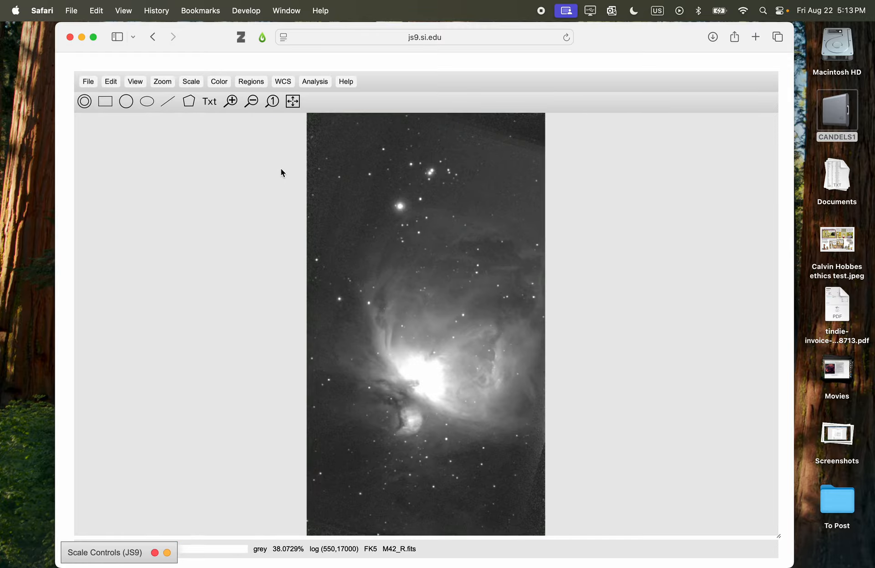
{"action": "left_click", "coordinate": [218, 81]}
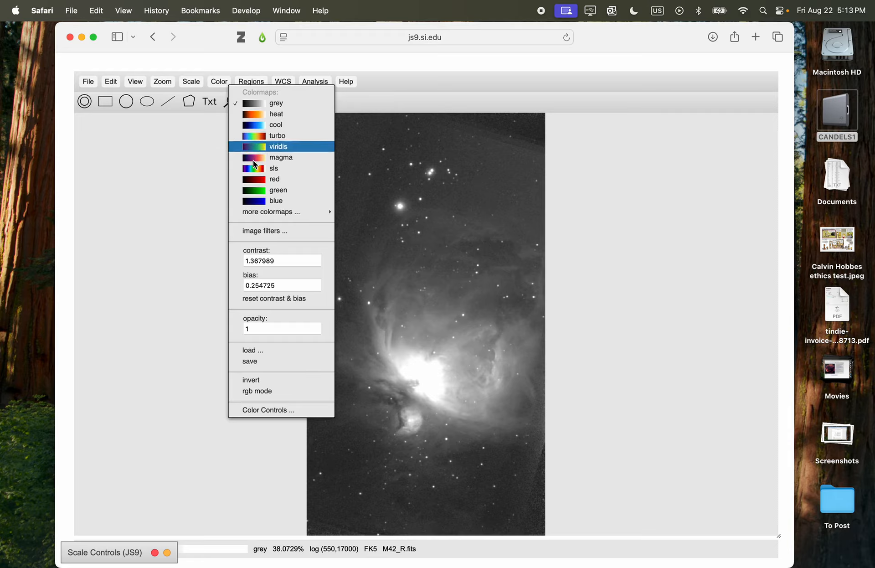
{"action": "left_click", "coordinate": [255, 177]}
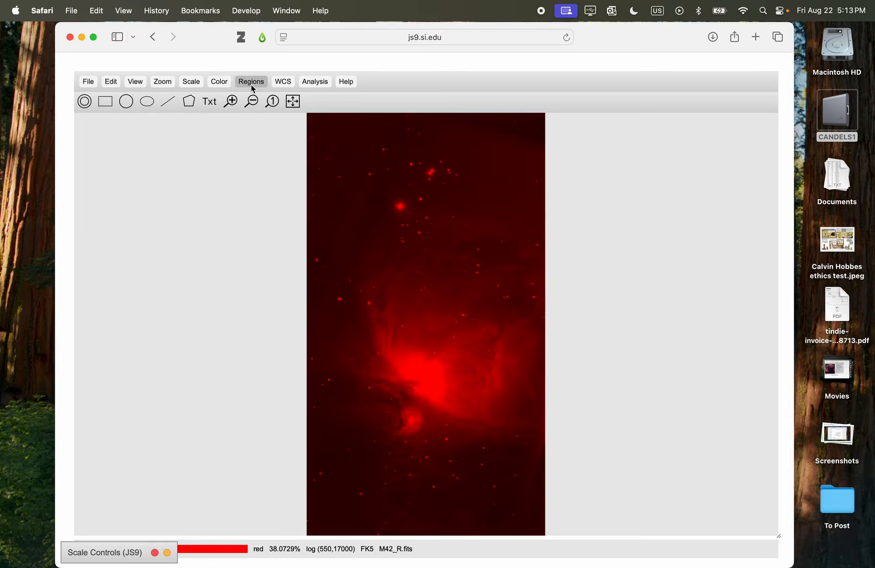
Step: Combine the red, green and blue images in RGB mode, and close the minimized Scale Controls window
{"action": "left_click", "coordinate": [224, 83]}
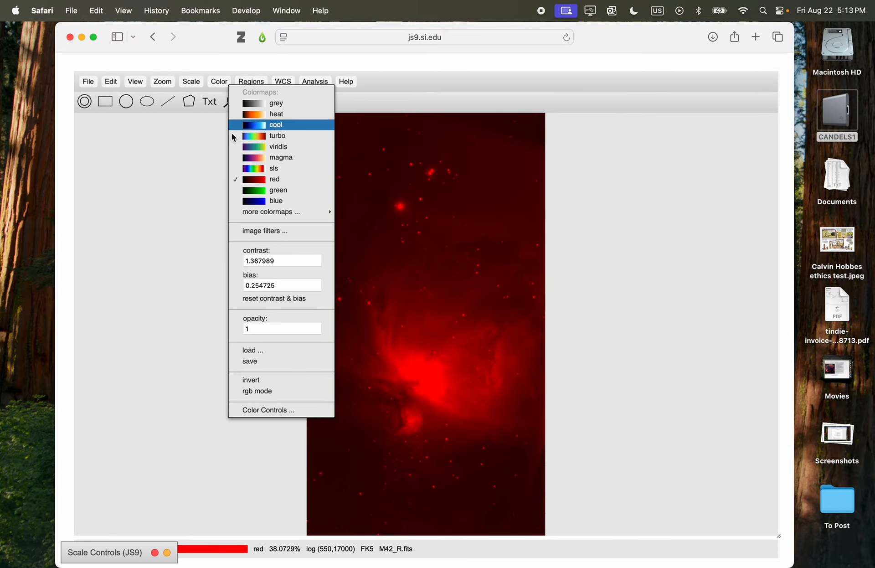
{"action": "left_click", "coordinate": [280, 395]}
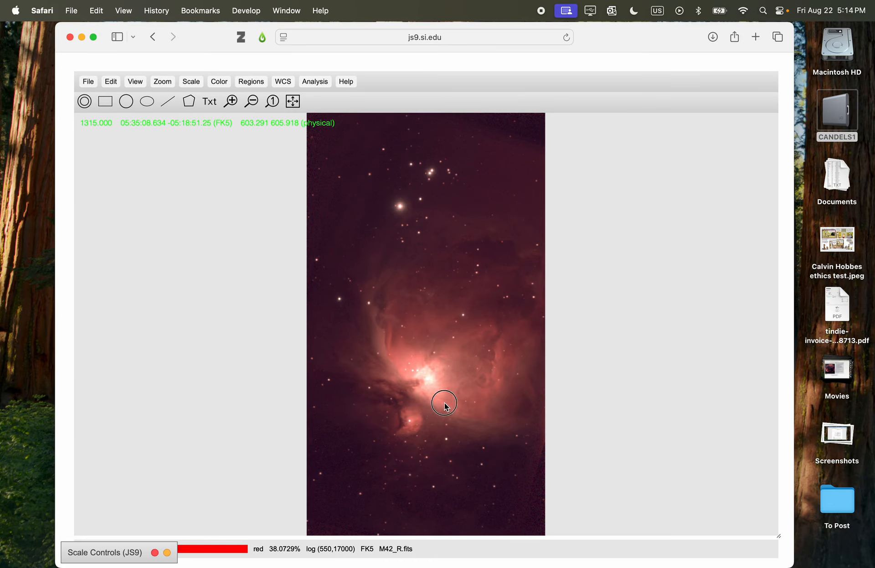
{"action": "left_click_drag", "start_coordinate": [444, 402], "coordinate": [356, 395]}
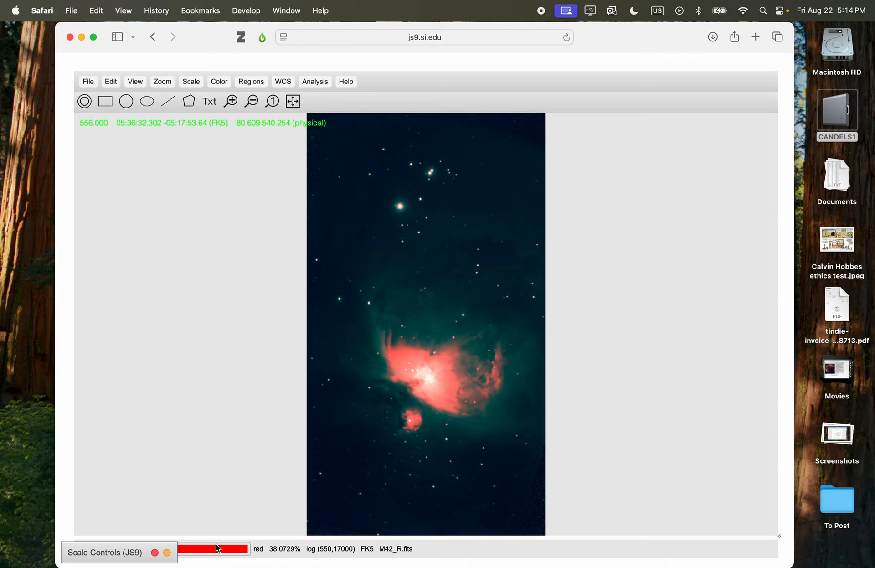
{"action": "left_click", "coordinate": [155, 553]}
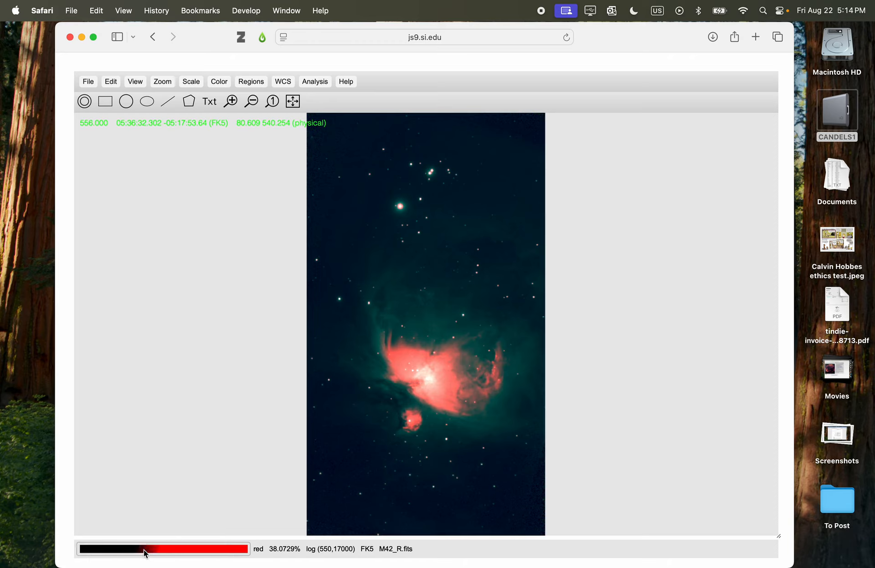
Step: Adjust the red channel directly on the image to a contrast of about 1.57 and a bias of about 0.44
{"action": "left_click_drag", "start_coordinate": [413, 412], "coordinate": [411, 378]}
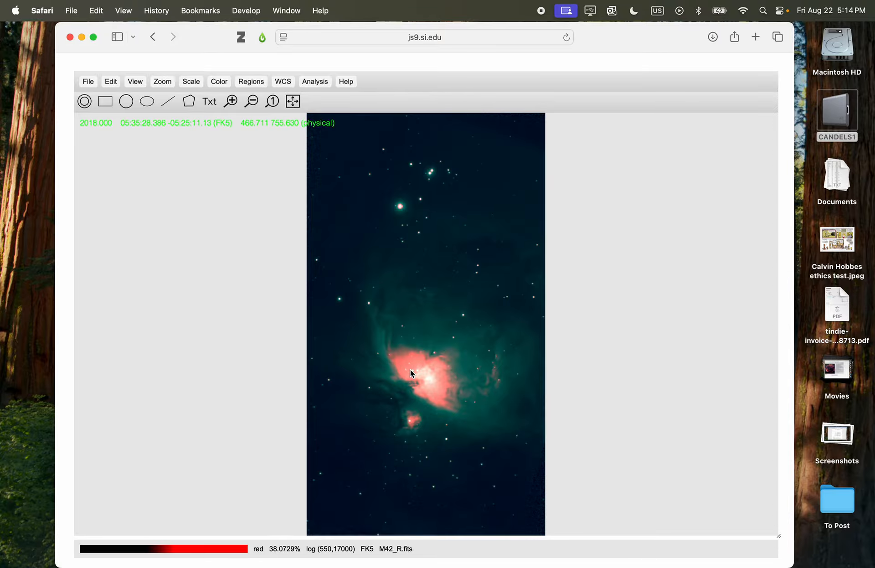
{"action": "left_click_drag", "start_coordinate": [410, 370], "coordinate": [411, 264]}
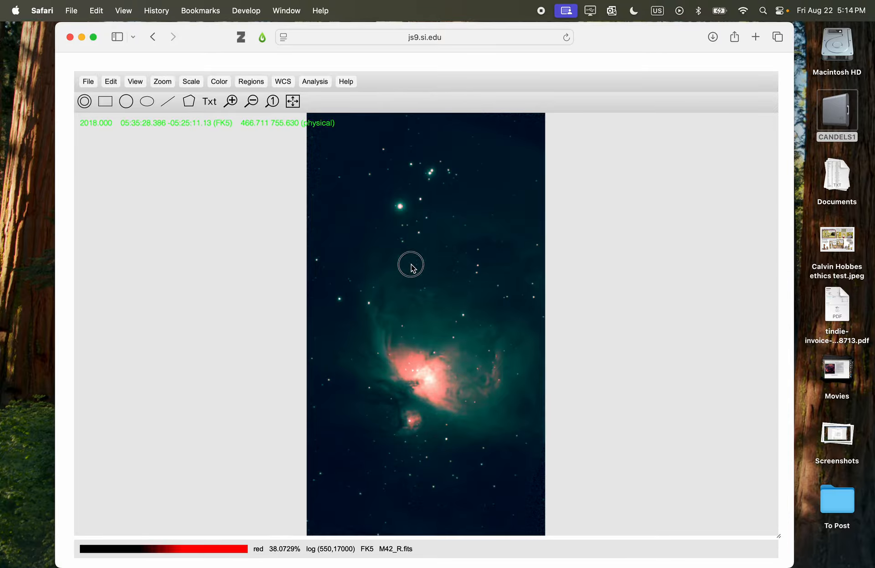
{"action": "left_click_drag", "start_coordinate": [420, 316], "coordinate": [390, 184]}
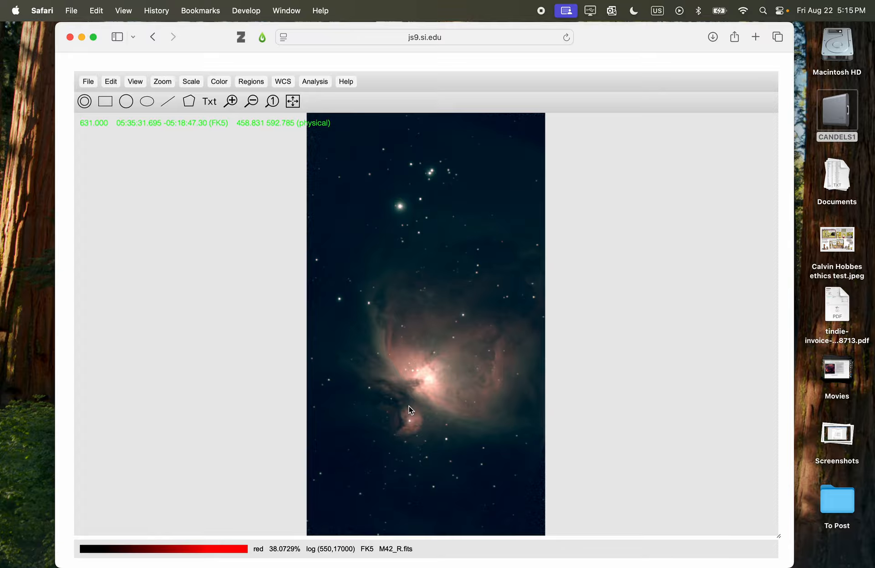
{"action": "left_click", "coordinate": [196, 82]}
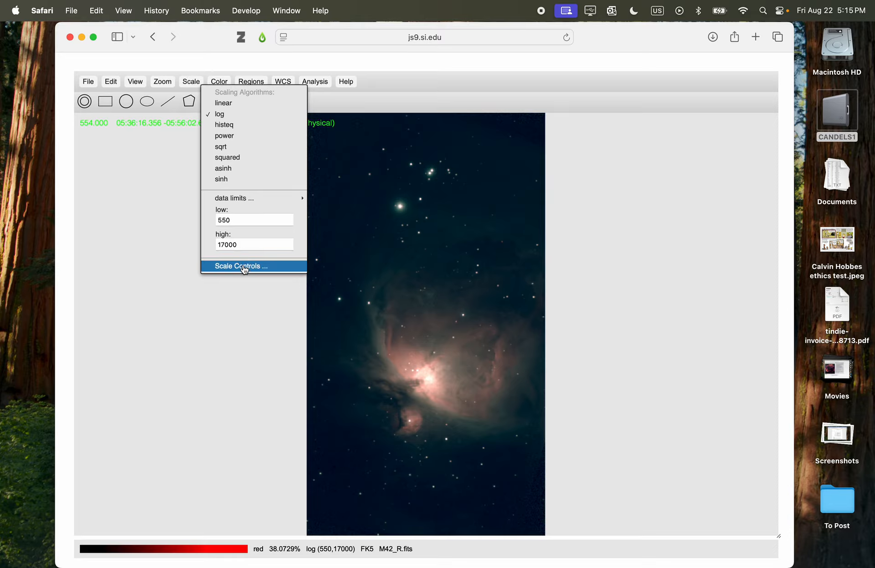
{"action": "left_click", "coordinate": [219, 81]}
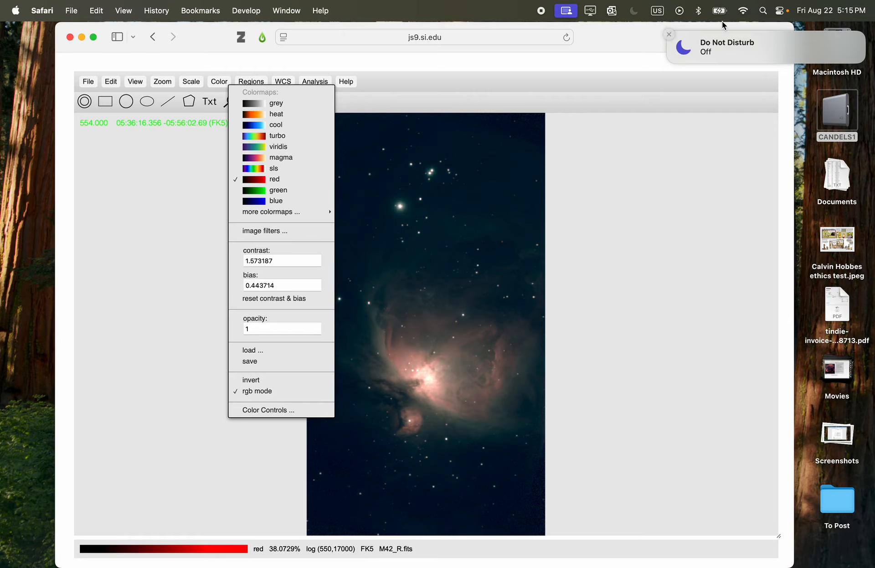
Step: Turn on the Do Not Disturb focus for 1 hour
{"action": "left_click", "coordinate": [781, 10]}
{"action": "left_click", "coordinate": [808, 79]}
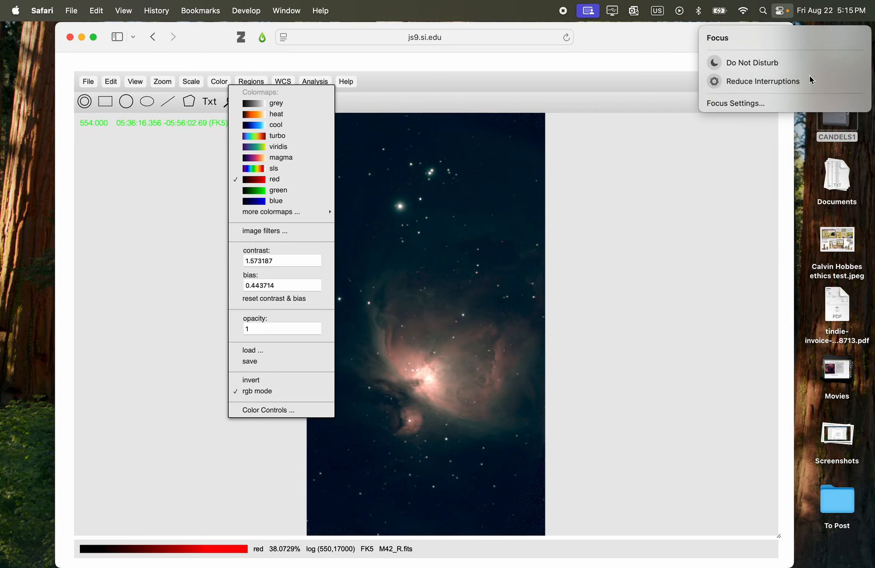
{"action": "left_click", "coordinate": [784, 65]}
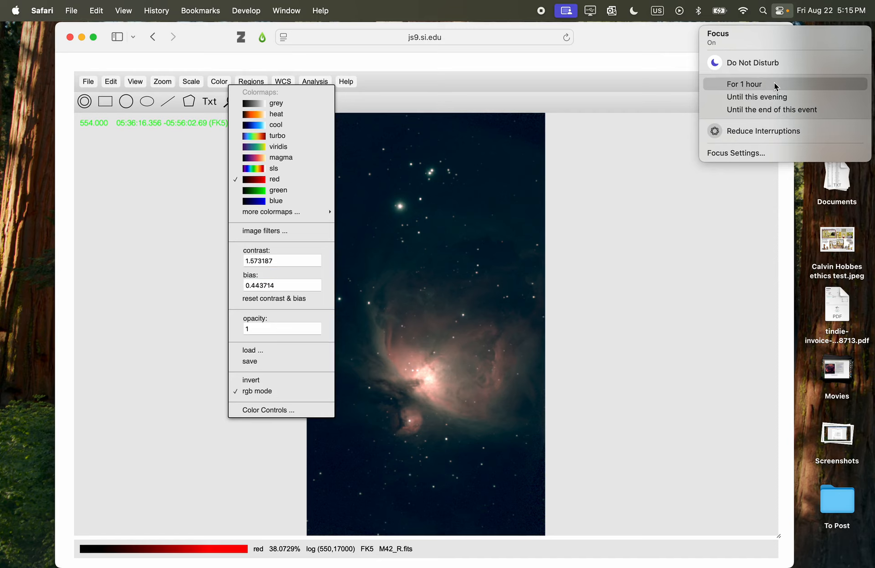
{"action": "left_click", "coordinate": [775, 83]}
{"action": "left_click", "coordinate": [508, 12]}
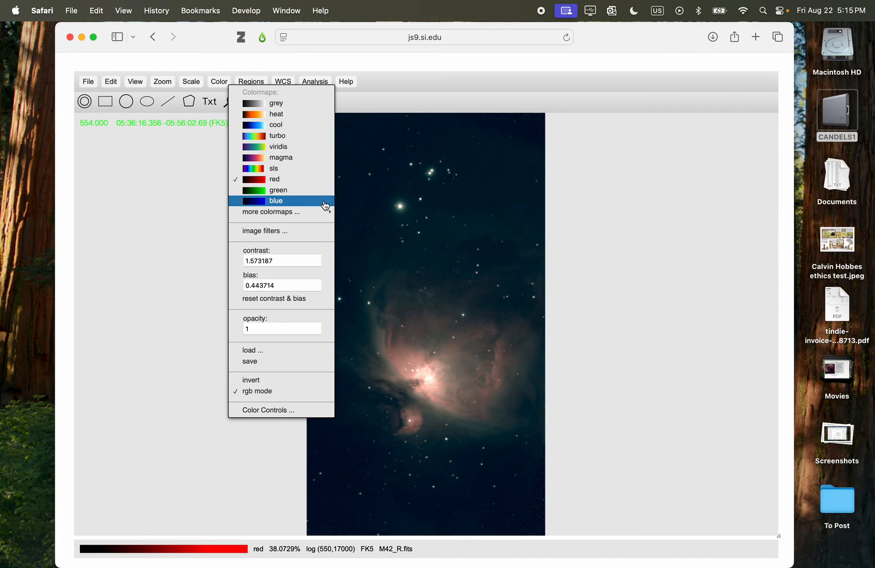
Step: Reset the red channel's contrast and bias, and place the Color Controls window beside the image
{"action": "left_click", "coordinate": [283, 300]}
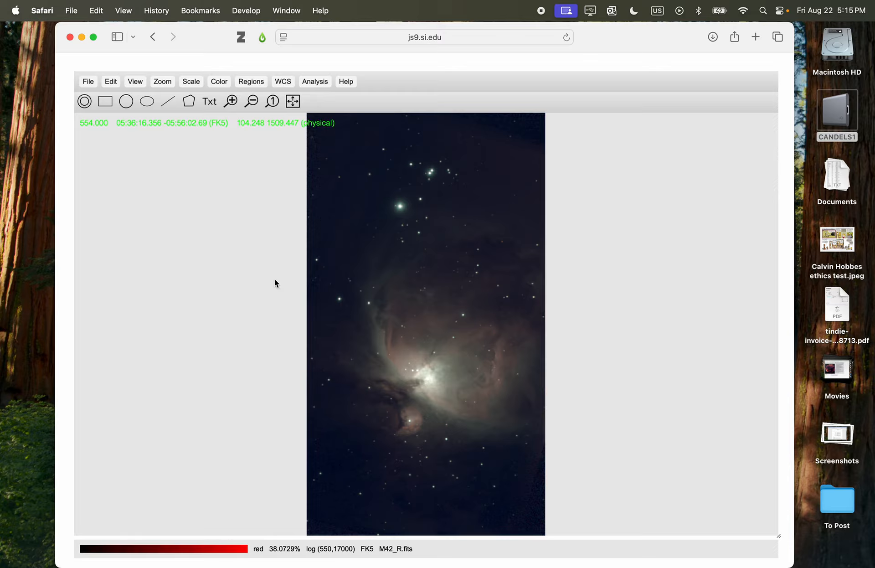
{"action": "left_click", "coordinate": [218, 81]}
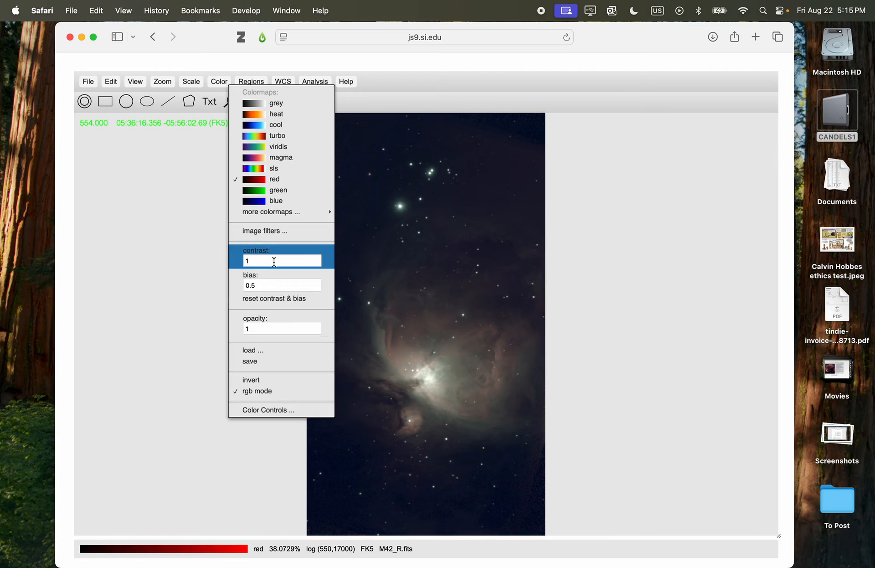
{"action": "left_click", "coordinate": [289, 412]}
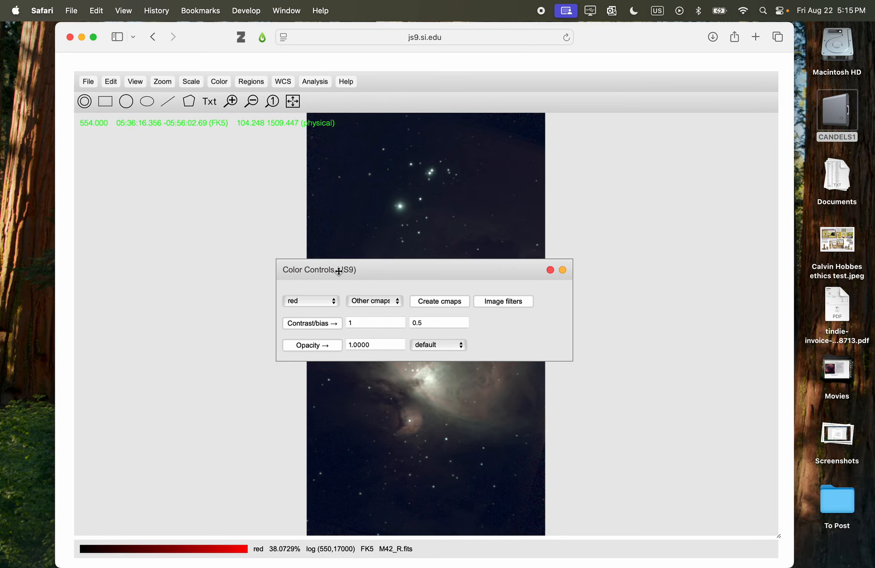
{"action": "left_click_drag", "start_coordinate": [339, 271], "coordinate": [644, 246]}
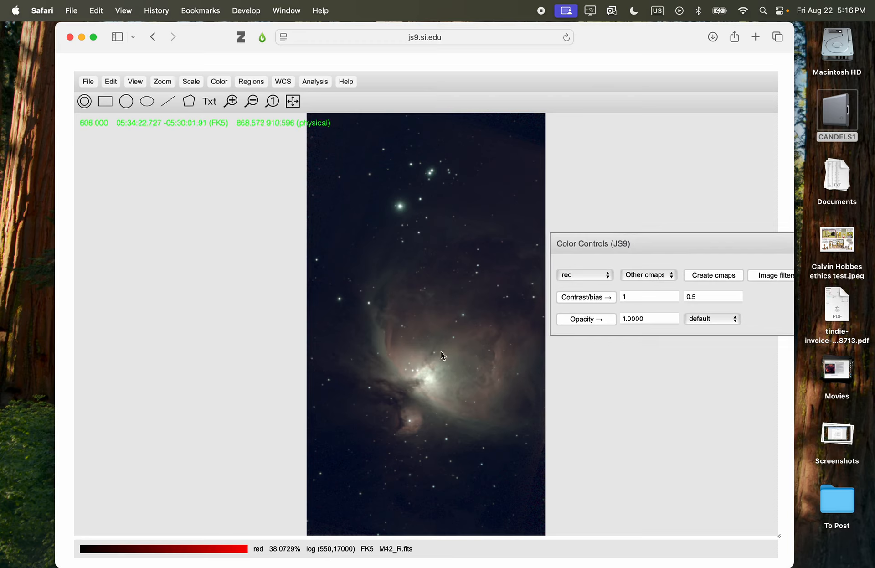
Step: Try stronger red channel settings, up to about 4.34 contrast and 0.51 bias, and reset contrast and bias
{"action": "left_click_drag", "start_coordinate": [431, 433], "coordinate": [413, 426]}
{"action": "left_click_drag", "start_coordinate": [362, 338], "coordinate": [362, 228]}
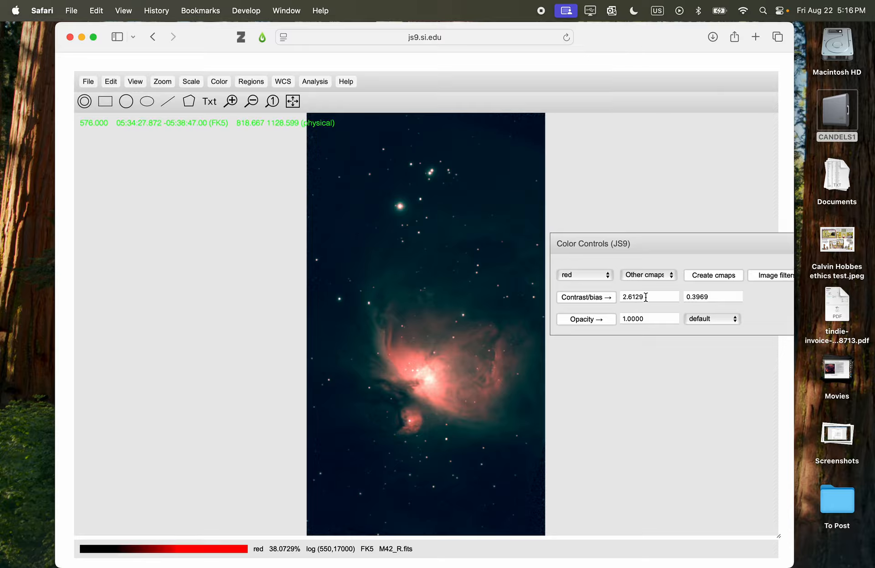
{"action": "left_click_drag", "start_coordinate": [413, 427], "coordinate": [433, 299]}
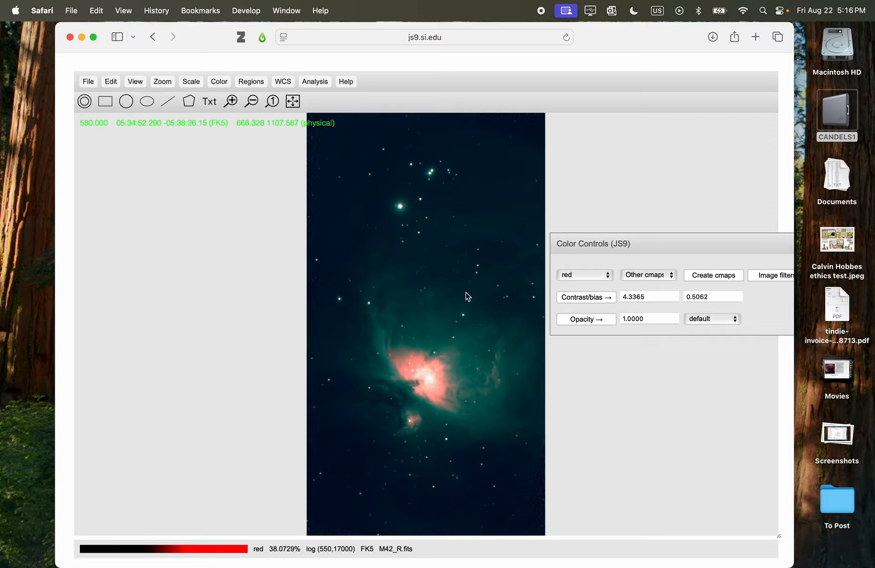
{"action": "left_click", "coordinate": [225, 81]}
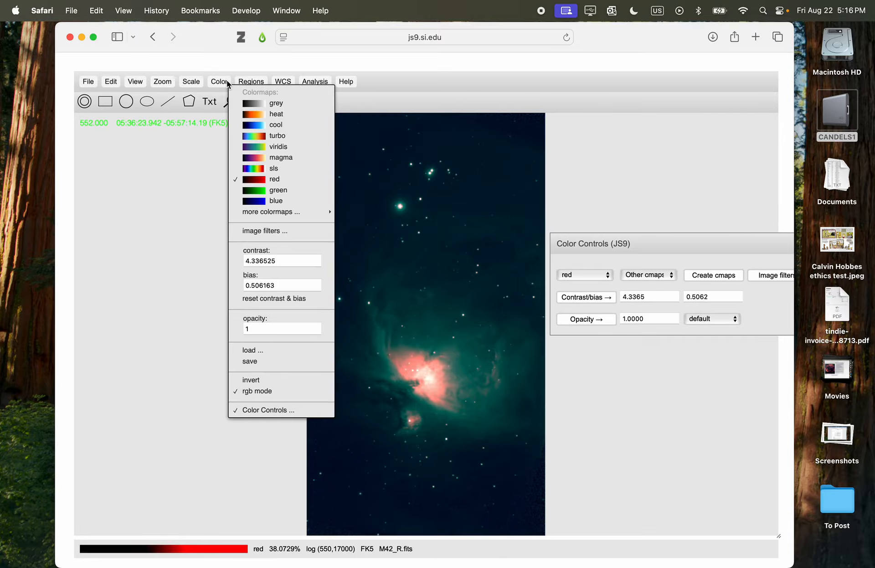
{"action": "left_click", "coordinate": [274, 299]}
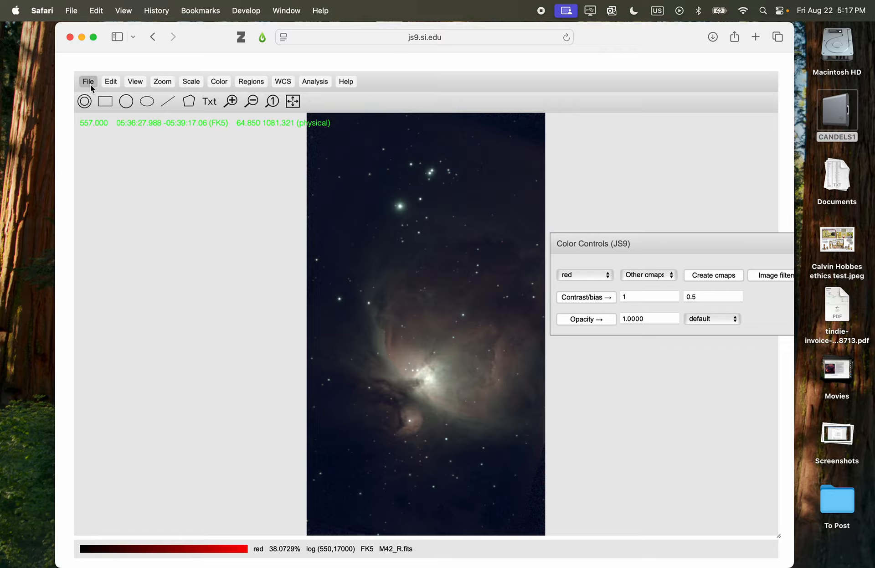
Step: Switch the M42_R.fits colormap to grey and check the channel labels in the list of loaded images
{"action": "left_click", "coordinate": [218, 81]}
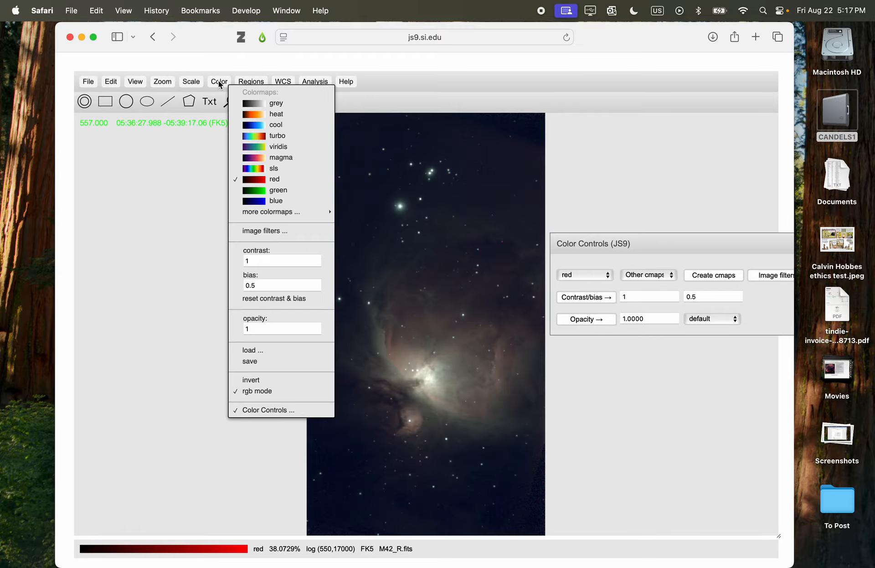
{"action": "left_click", "coordinate": [89, 84]}
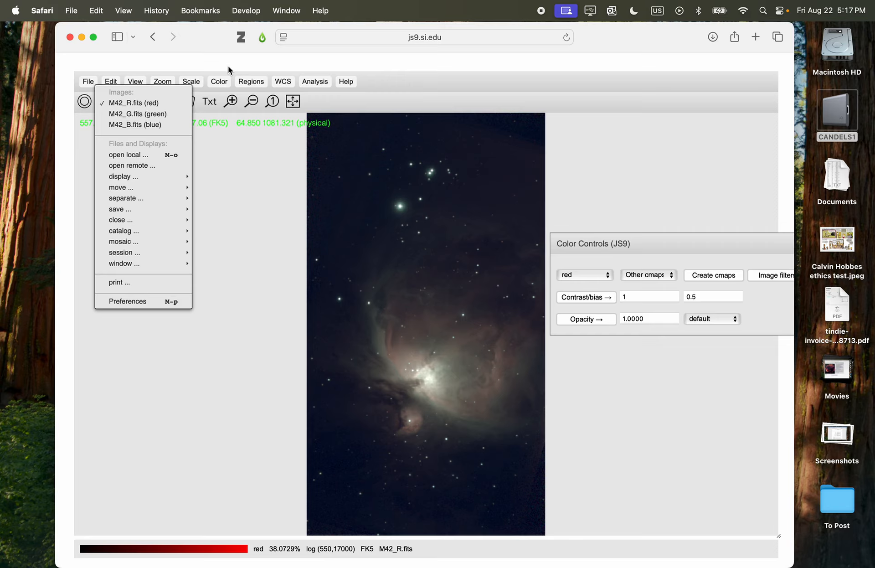
{"action": "left_click", "coordinate": [223, 80]}
{"action": "left_click", "coordinate": [221, 82]}
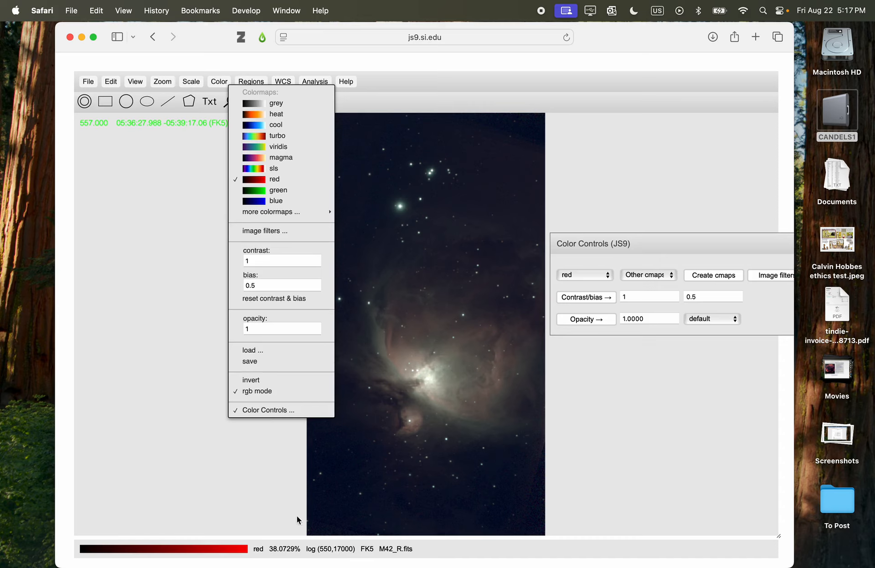
{"action": "left_click", "coordinate": [280, 103]}
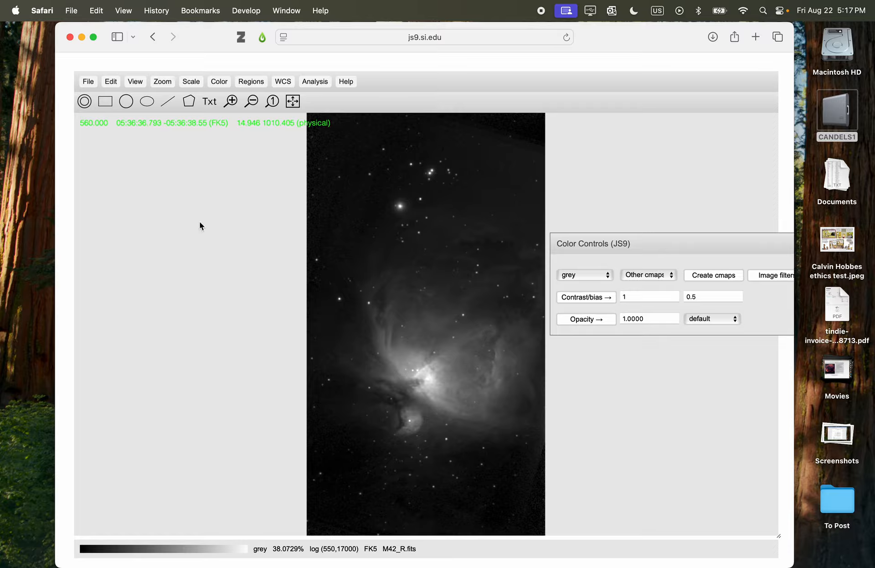
{"action": "left_click", "coordinate": [90, 83]}
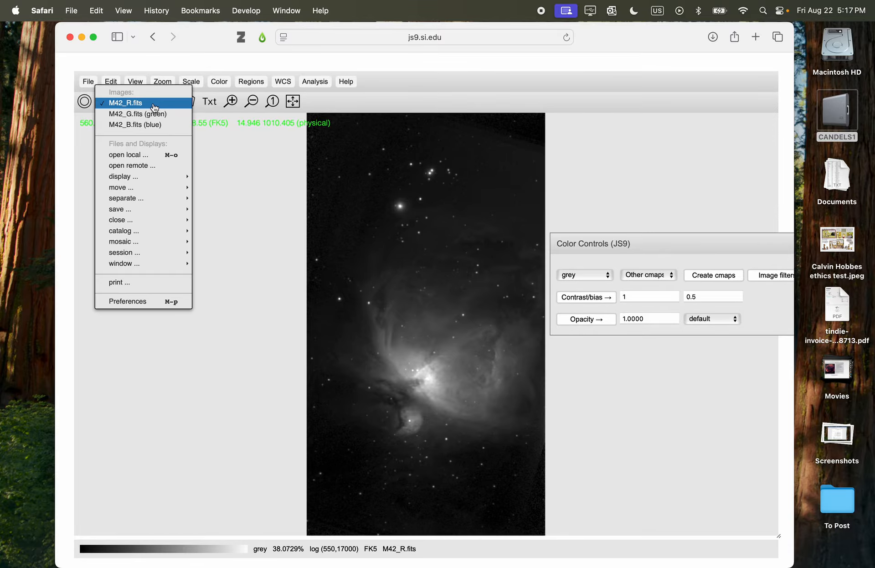
Step: Adjust M42_R.fits to about 1.8878 contrast and 0.3542 bias, and copy its contrast value
{"action": "left_click", "coordinate": [379, 413]}
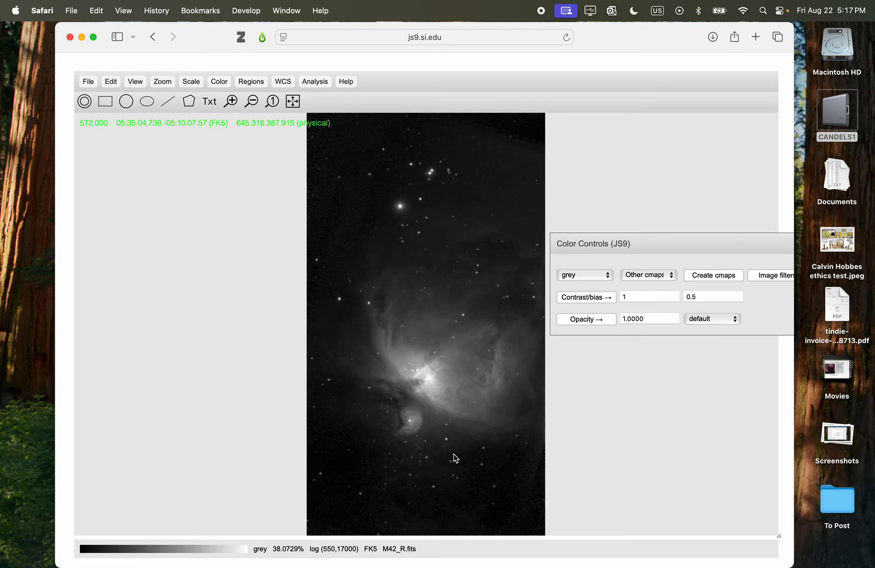
{"action": "left_click_drag", "start_coordinate": [434, 484], "coordinate": [324, 195]}
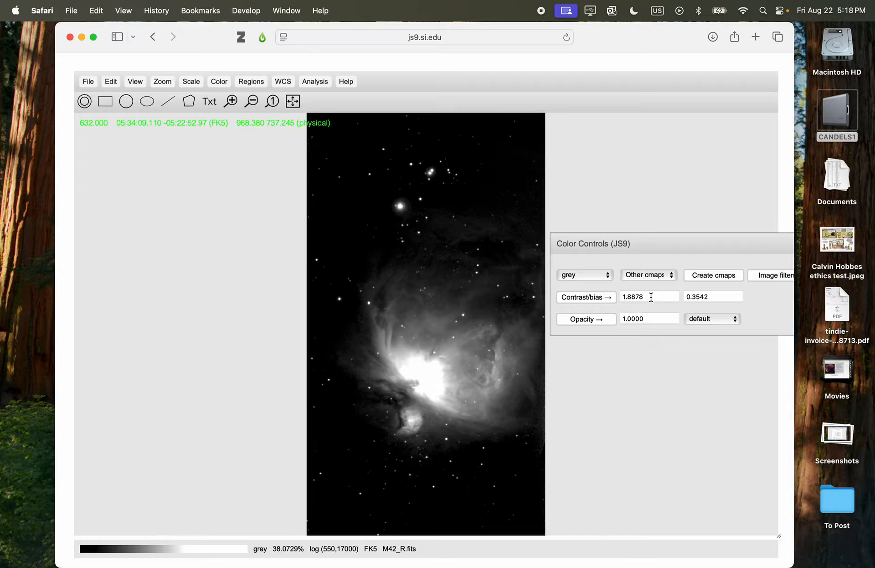
{"action": "double_click", "coordinate": [622, 297]}
{"action": "key", "text": "super+c"}
Step: Display M42_G.fits and set its contrast to 1.8878
{"action": "left_click", "coordinate": [94, 81]}
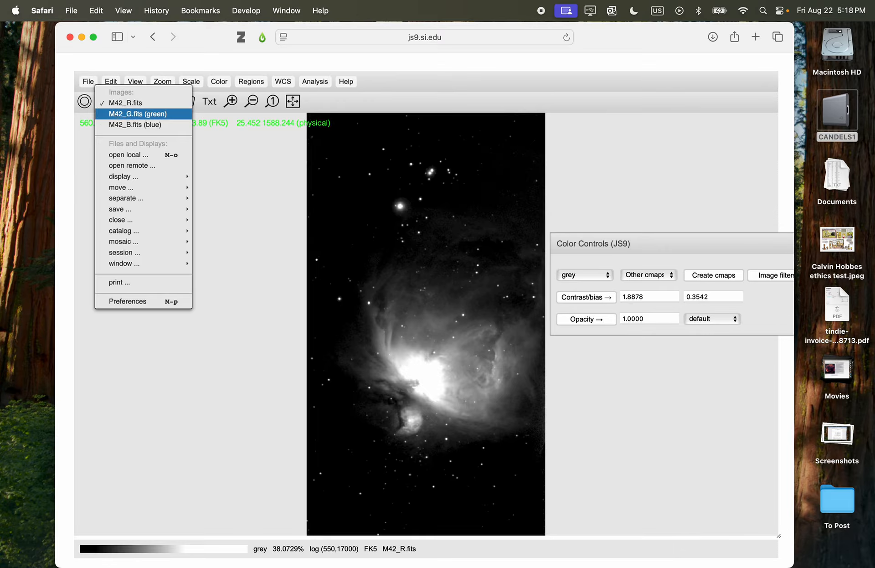
{"action": "left_click", "coordinate": [137, 113]}
{"action": "left_click", "coordinate": [613, 297]}
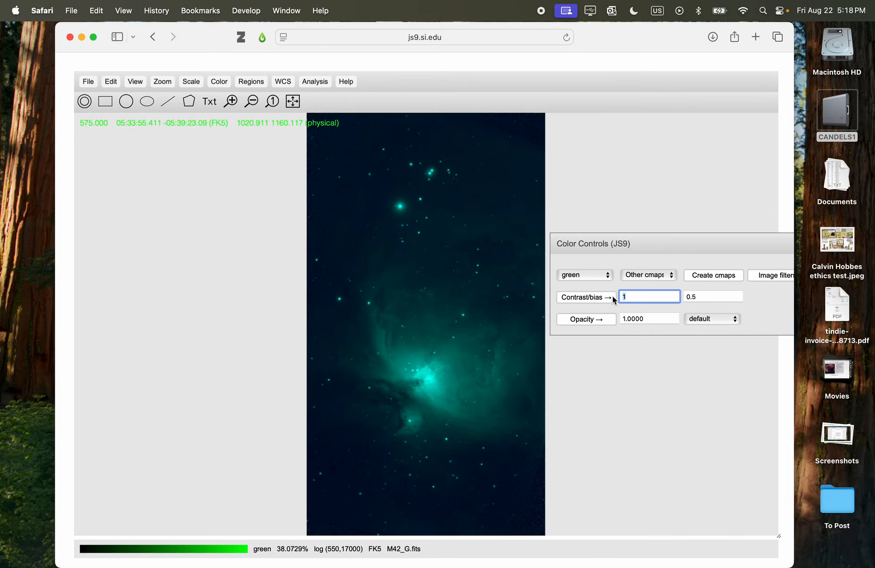
{"action": "type", "text": "1.8878"}
{"action": "key", "text": "Return"}
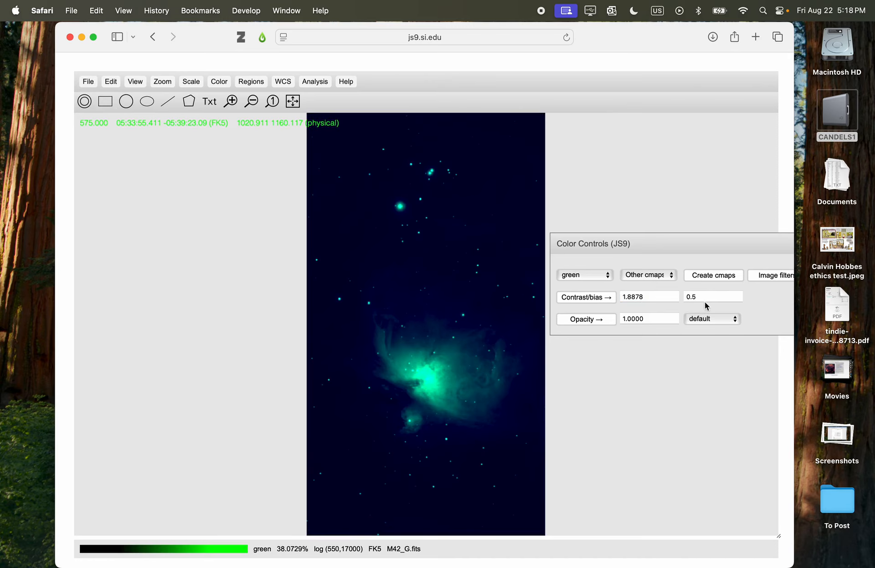
Step: Display M42_B.fits and set its contrast to 1.8878
{"action": "left_click", "coordinate": [89, 82]}
{"action": "left_click", "coordinate": [109, 123]}
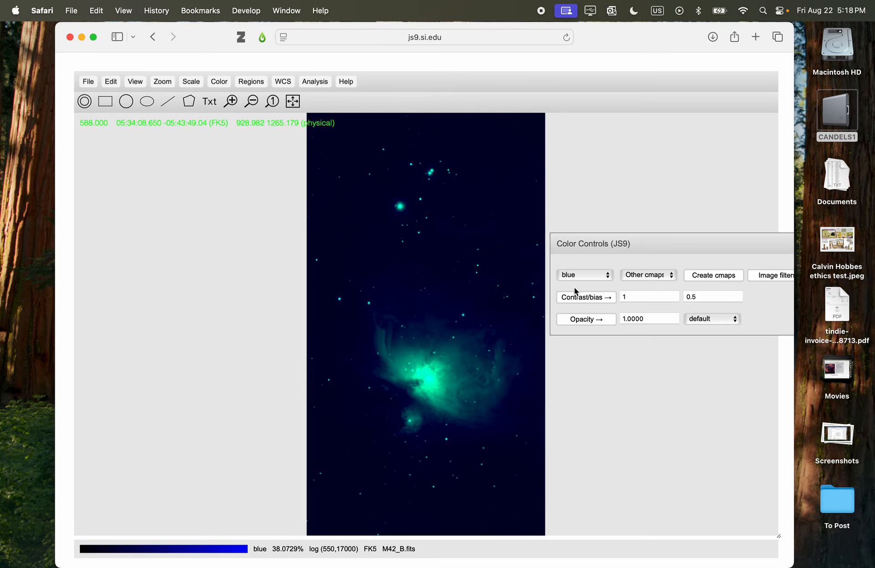
{"action": "left_click", "coordinate": [630, 298]}
{"action": "key", "text": "super+v"}
{"action": "left_click", "coordinate": [585, 298]}
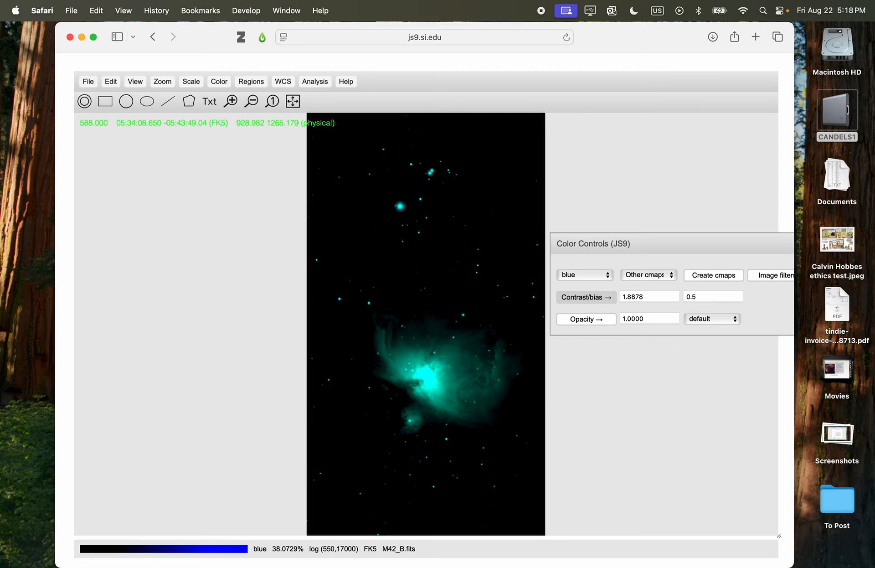
Step: Copy the bias value of M42_R.fits, about 0.3541, and apply it to M42_G.fits
{"action": "left_click", "coordinate": [87, 82]}
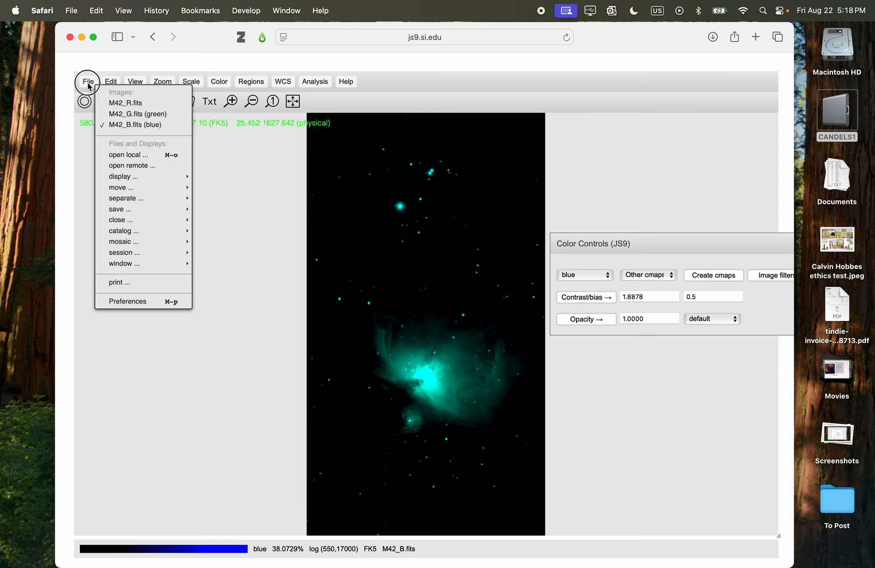
{"action": "left_click", "coordinate": [109, 102]}
{"action": "double_click", "coordinate": [710, 295]}
{"action": "key", "text": "super+c"}
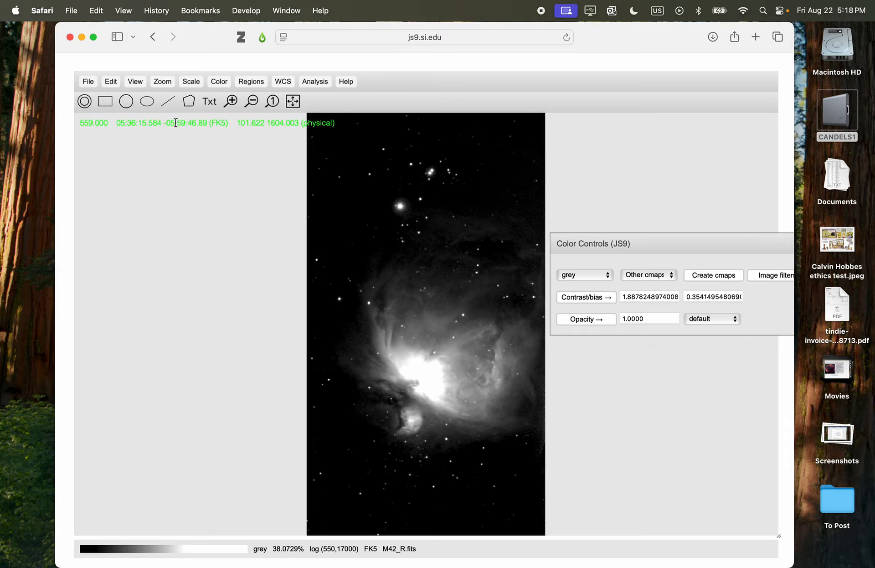
{"action": "left_click", "coordinate": [88, 82]}
{"action": "left_click", "coordinate": [103, 114]}
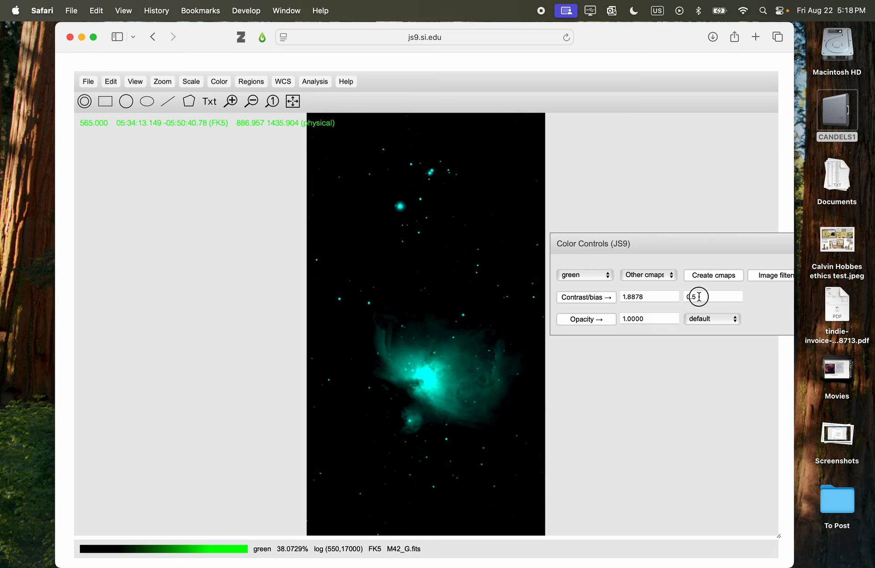
{"action": "left_click_drag", "start_coordinate": [700, 297], "coordinate": [669, 297]}
{"action": "key", "text": "super+v"}
{"action": "key", "text": "Return"}
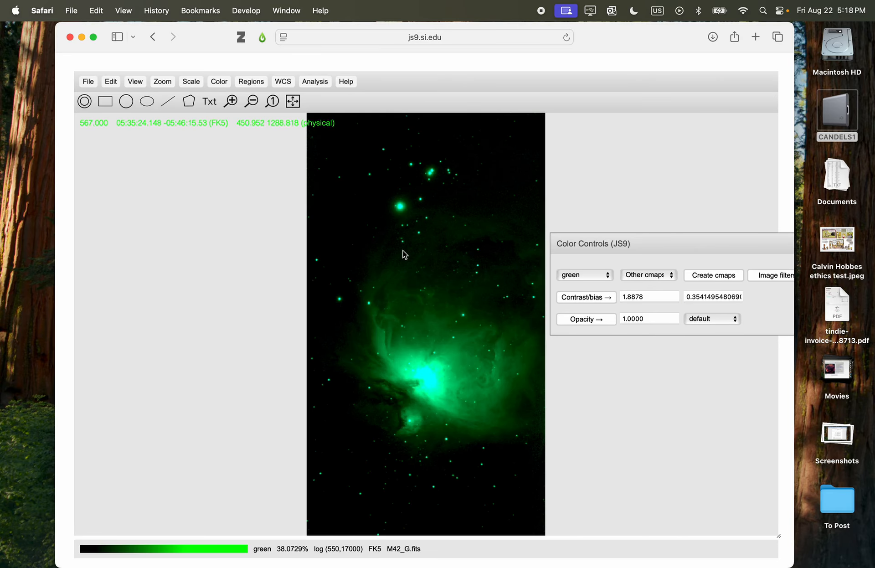
Step: Apply the same copied bias, about 0.3541, to M42_B.fits
{"action": "left_click", "coordinate": [88, 82]}
{"action": "left_click", "coordinate": [112, 125]}
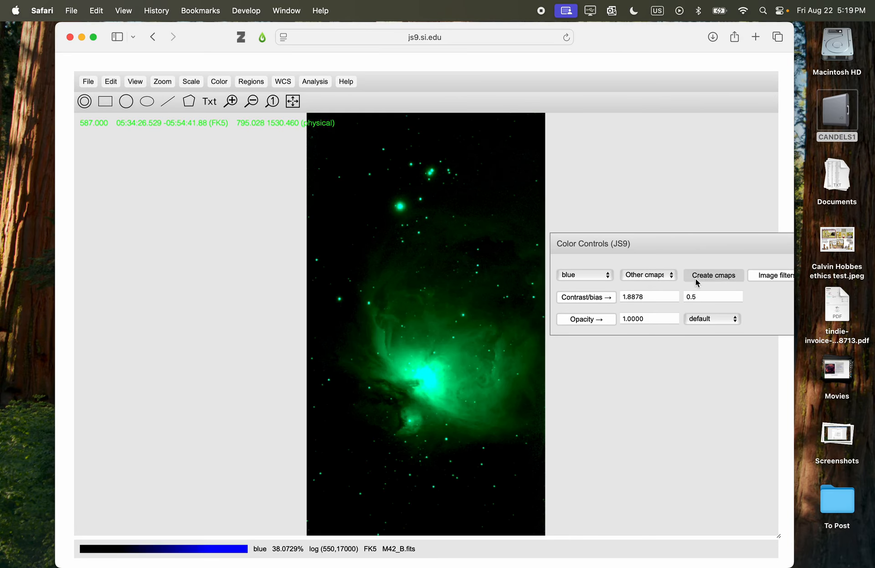
{"action": "left_click_drag", "start_coordinate": [709, 296], "coordinate": [655, 298]}
{"action": "key", "text": "super+v"}
{"action": "key", "text": "Return"}
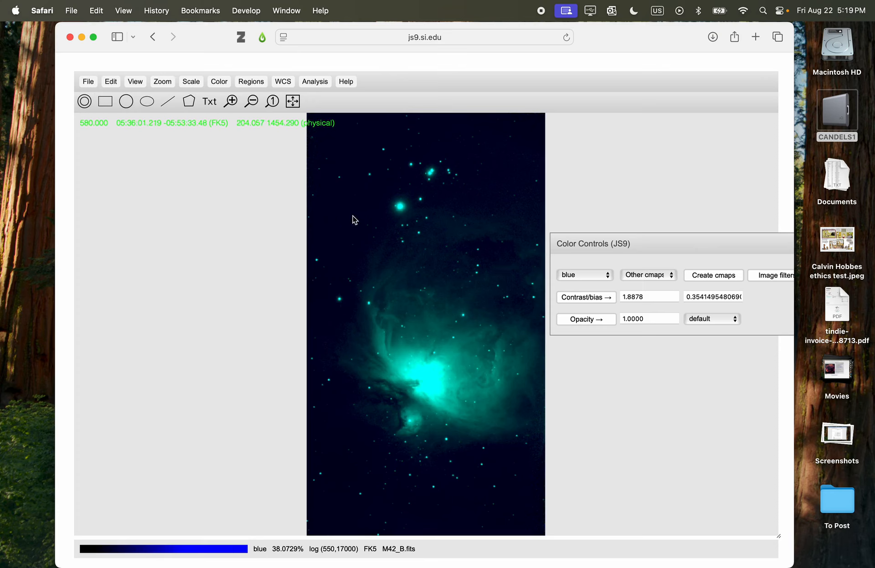
Step: Switch the M42_R.fits colormap to red and close the Color Controls window
{"action": "left_click", "coordinate": [89, 81]}
{"action": "left_click", "coordinate": [112, 106]}
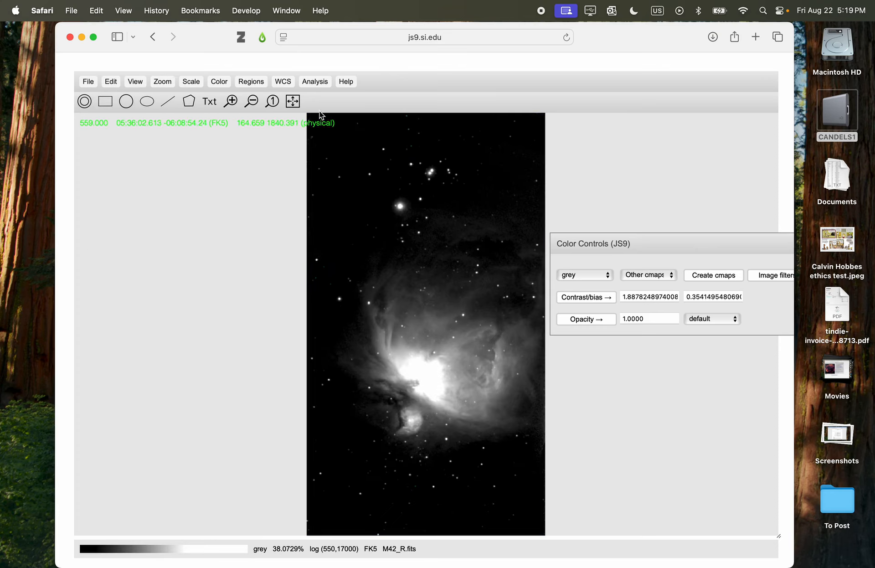
{"action": "left_click", "coordinate": [218, 81]}
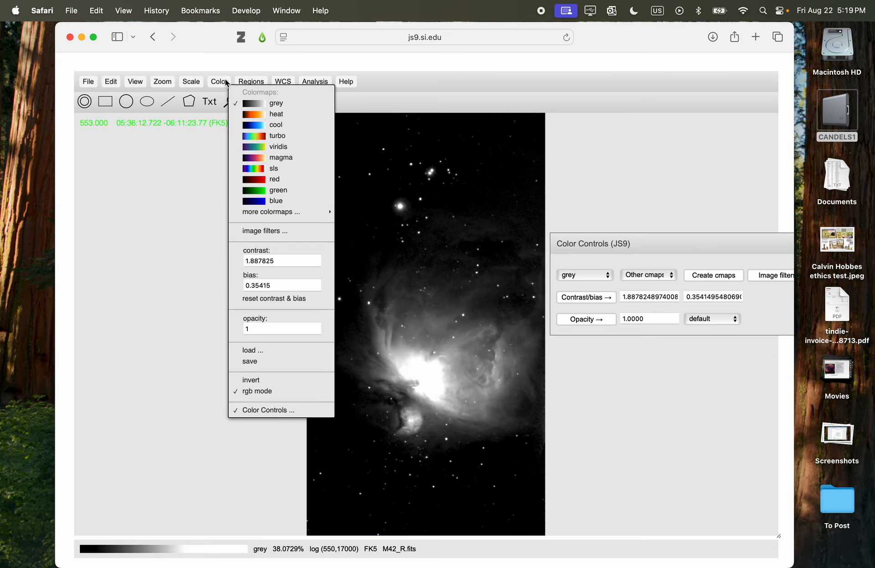
{"action": "left_click", "coordinate": [255, 181]}
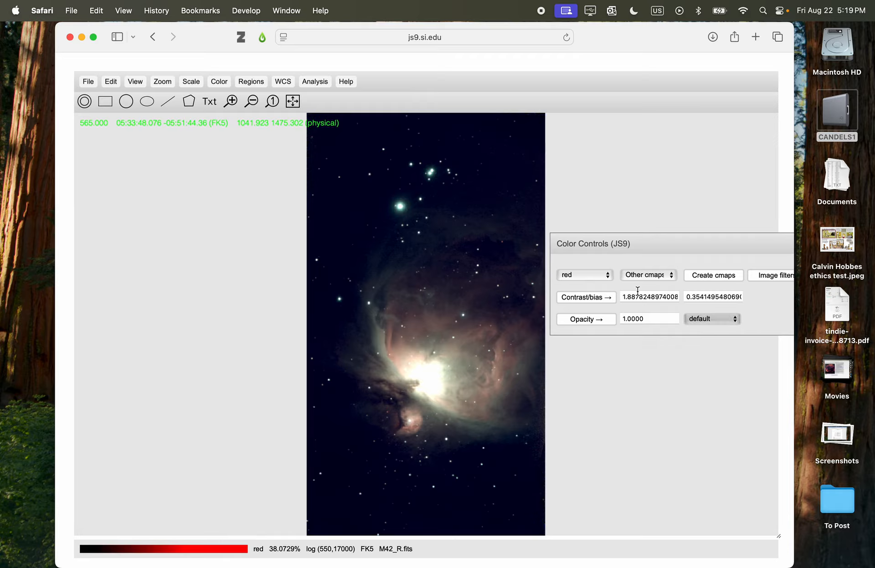
{"action": "left_click_drag", "start_coordinate": [596, 245], "coordinate": [863, 271]}
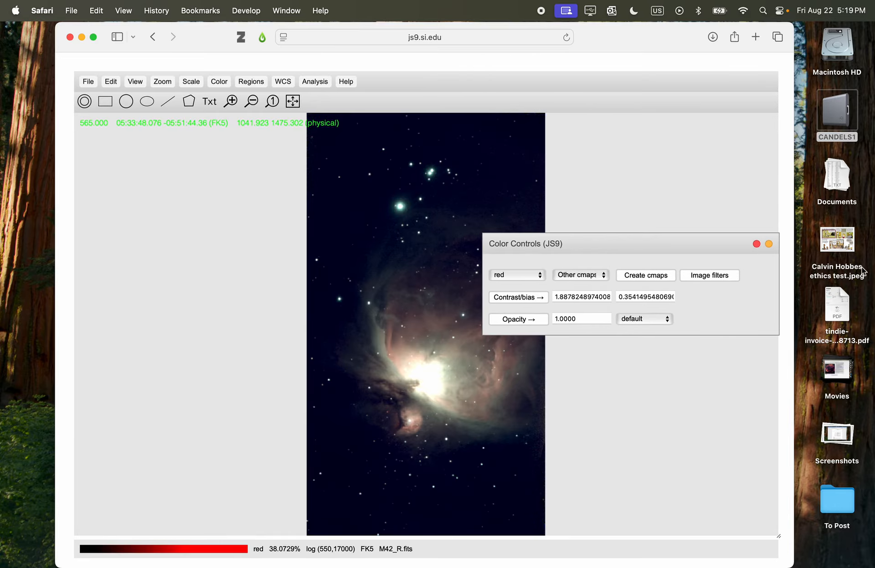
{"action": "left_click", "coordinate": [757, 244]}
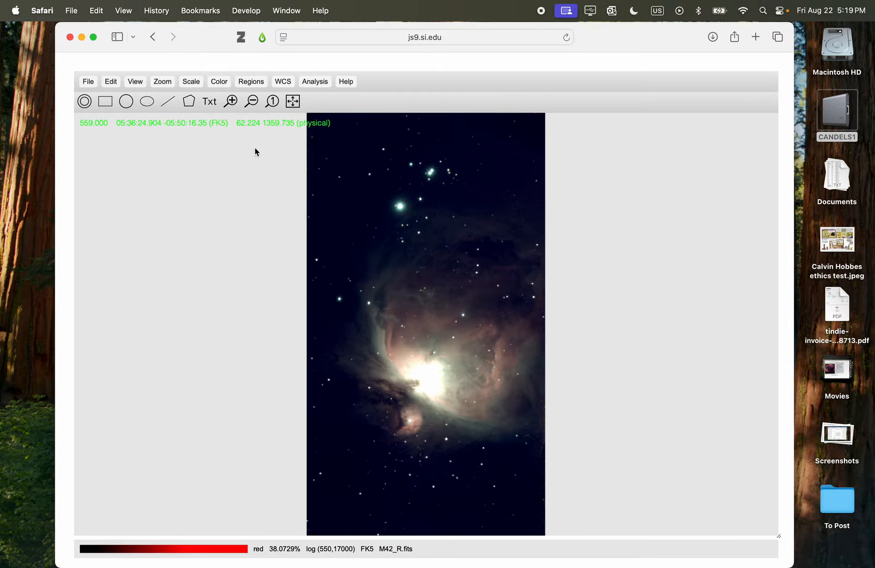
Step: Zoom the color composite to about 76% and frame the bright nebula core near the middle of the display
{"action": "left_click", "coordinate": [230, 100]}
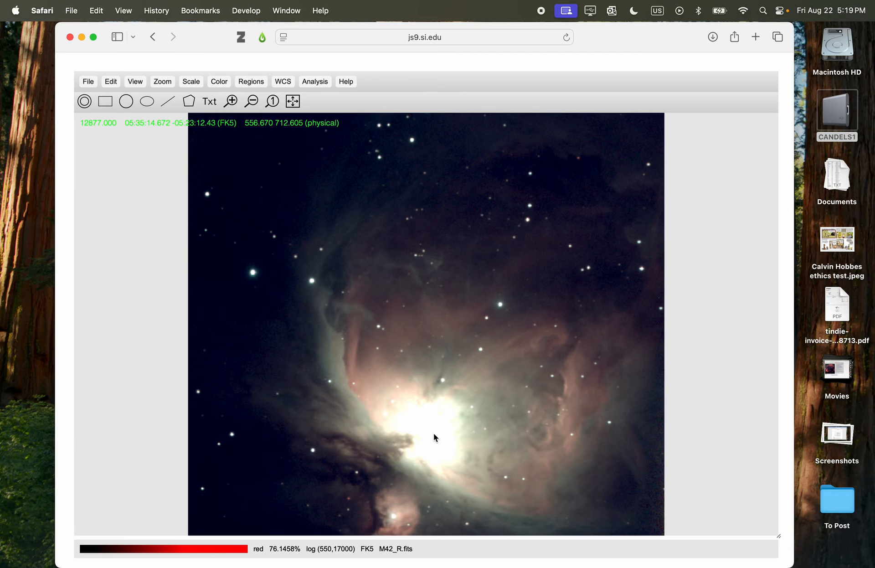
{"action": "left_click_drag", "start_coordinate": [434, 434], "coordinate": [441, 352]}
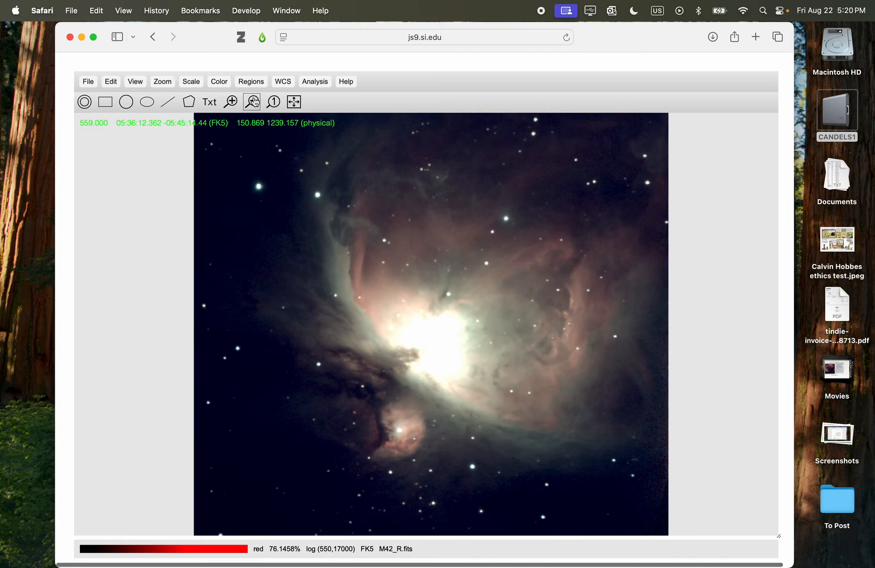
{"action": "left_click", "coordinate": [231, 101]}
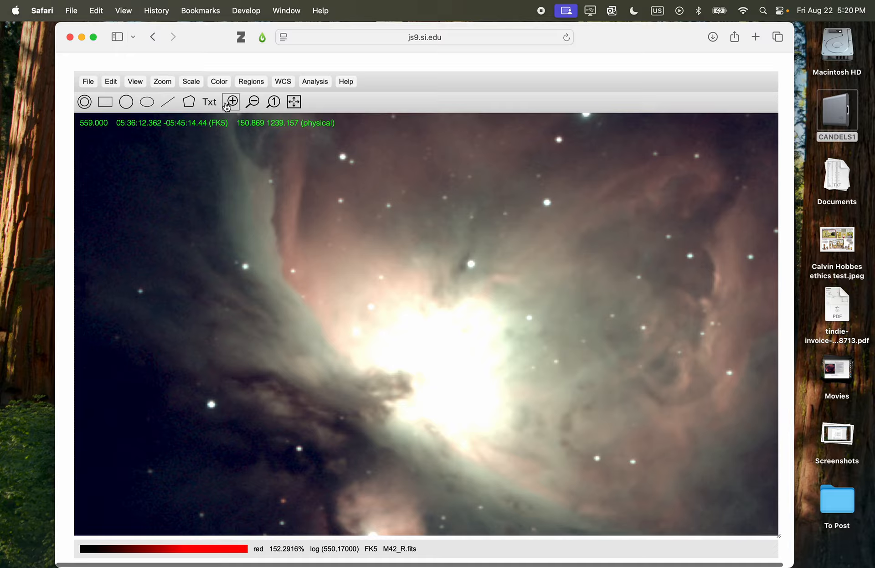
{"action": "left_click", "coordinate": [257, 105]}
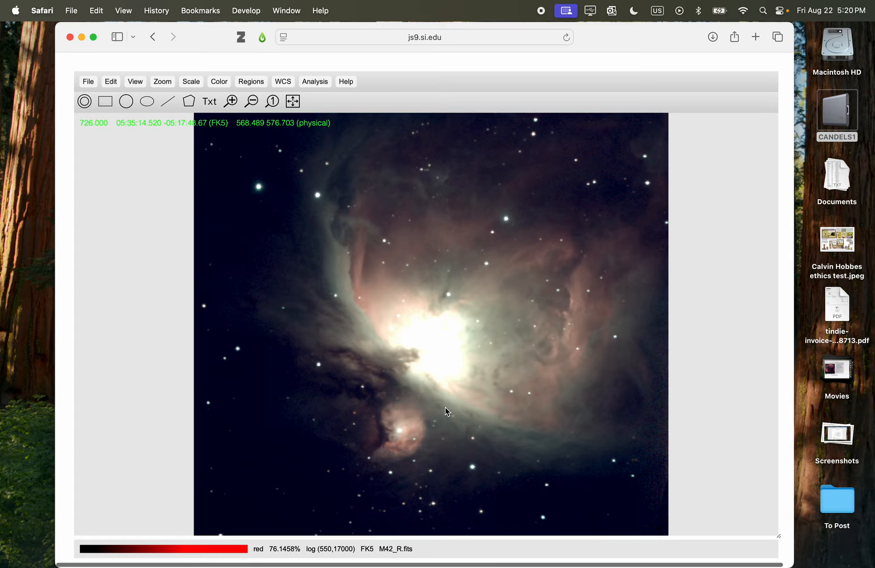
{"action": "left_click_drag", "start_coordinate": [434, 361], "coordinate": [419, 393]}
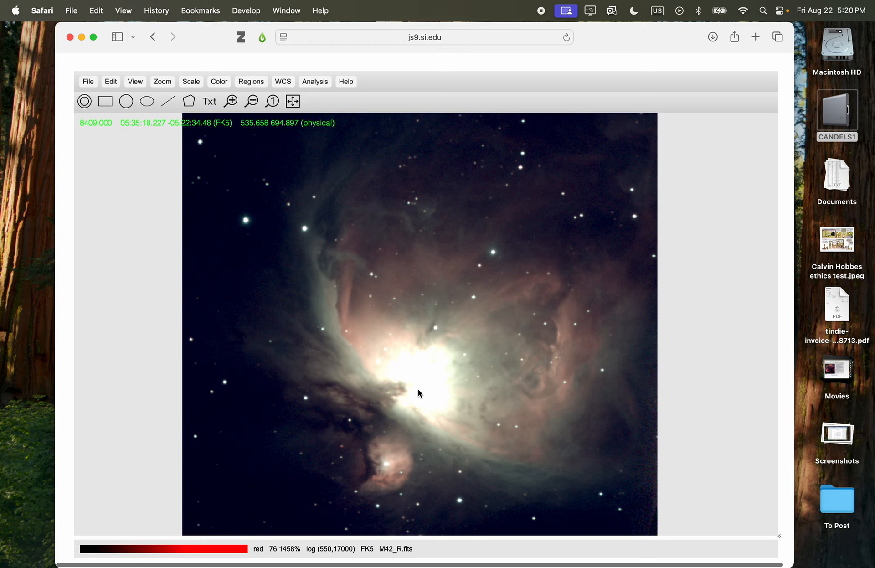
Step: Save the displayed color composite as a PNG image
{"action": "left_click", "coordinate": [90, 84]}
{"action": "mouse_move", "coordinate": [142, 210]}
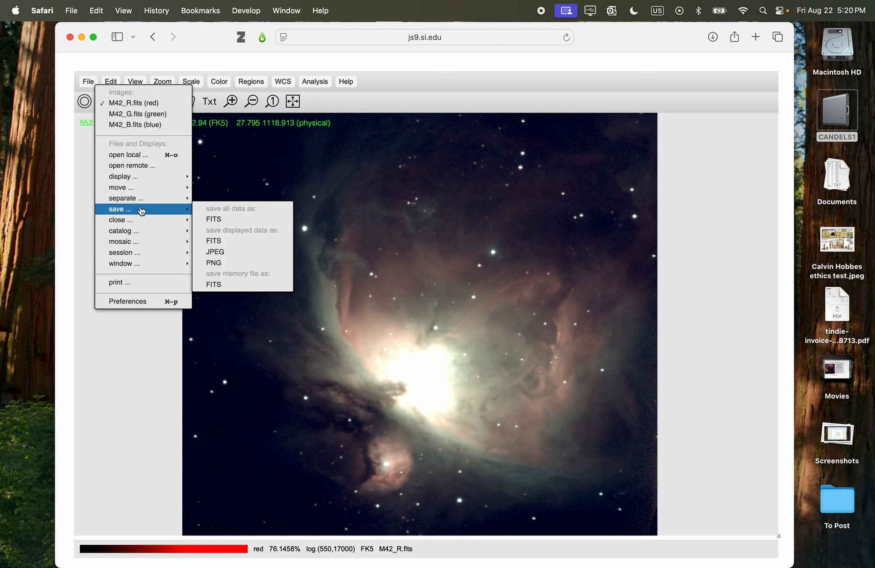
{"action": "left_click", "coordinate": [233, 262]}
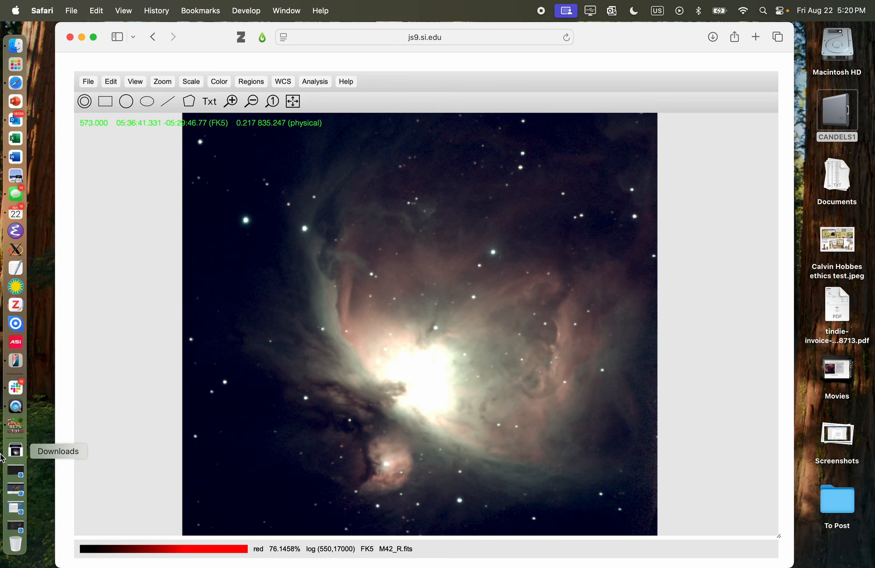
Step: Open the saved M42_R.png from the Downloads folder in Preview and reposition its window over the browser
{"action": "left_click", "coordinate": [7, 451]}
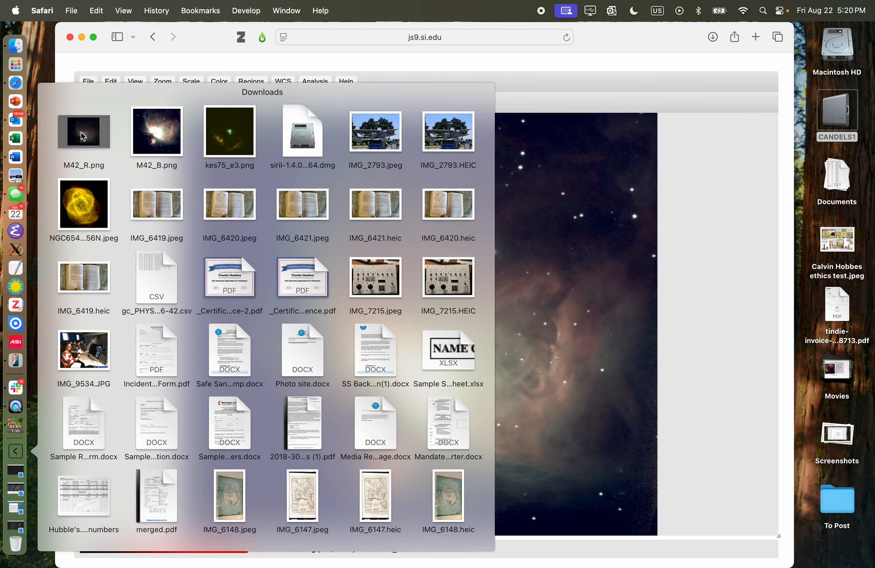
{"action": "left_click", "coordinate": [77, 132]}
{"action": "left_click_drag", "start_coordinate": [217, 37], "coordinate": [269, 90]}
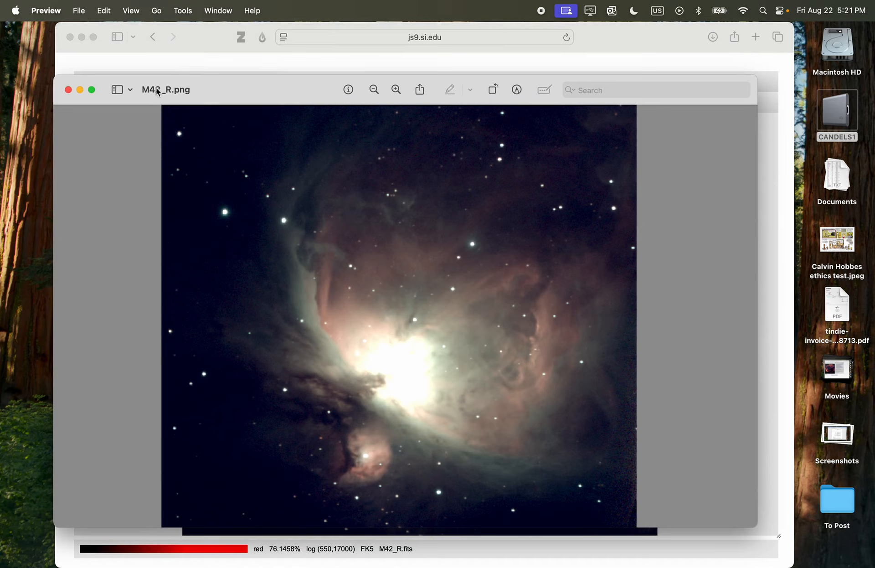
{"action": "mouse_move", "coordinate": [182, 92]}
Step: Compare the saved M42_R.png with the composite in the browser, and close the PNG
{"action": "left_click", "coordinate": [275, 562]}
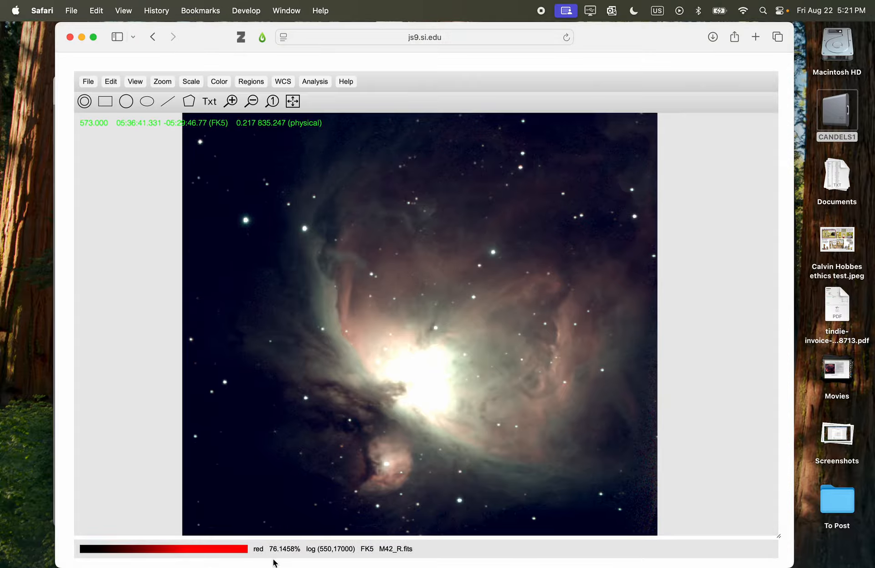
{"action": "left_click", "coordinate": [390, 550]}
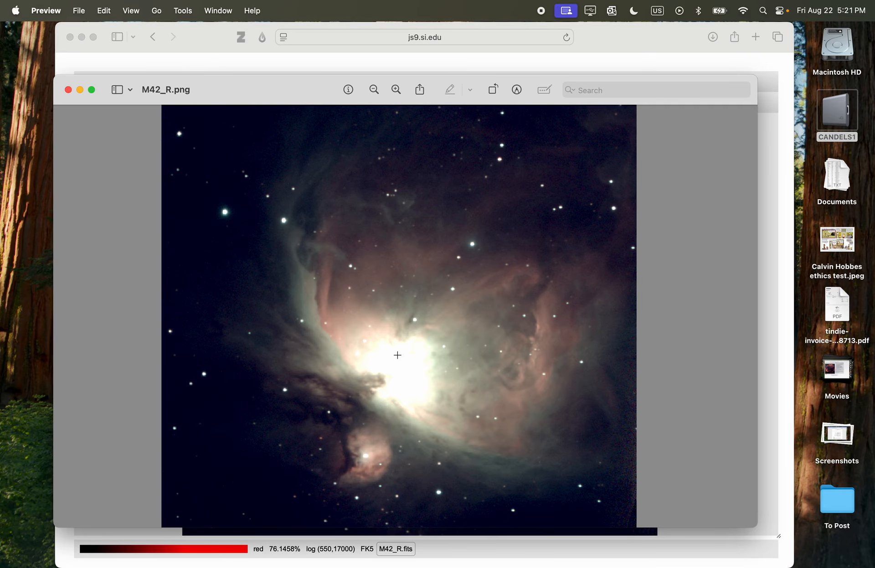
{"action": "scroll", "coordinate": [398, 355], "scroll_direction": "up", "scroll_amount": 5}
{"action": "scroll", "coordinate": [398, 355], "scroll_direction": "down", "scroll_amount": 5}
{"action": "left_click", "coordinate": [68, 90]}
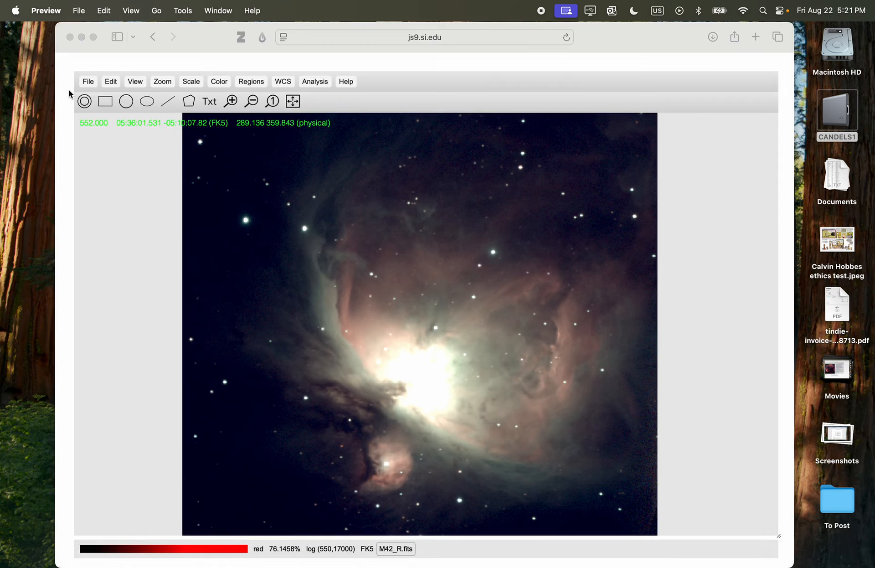